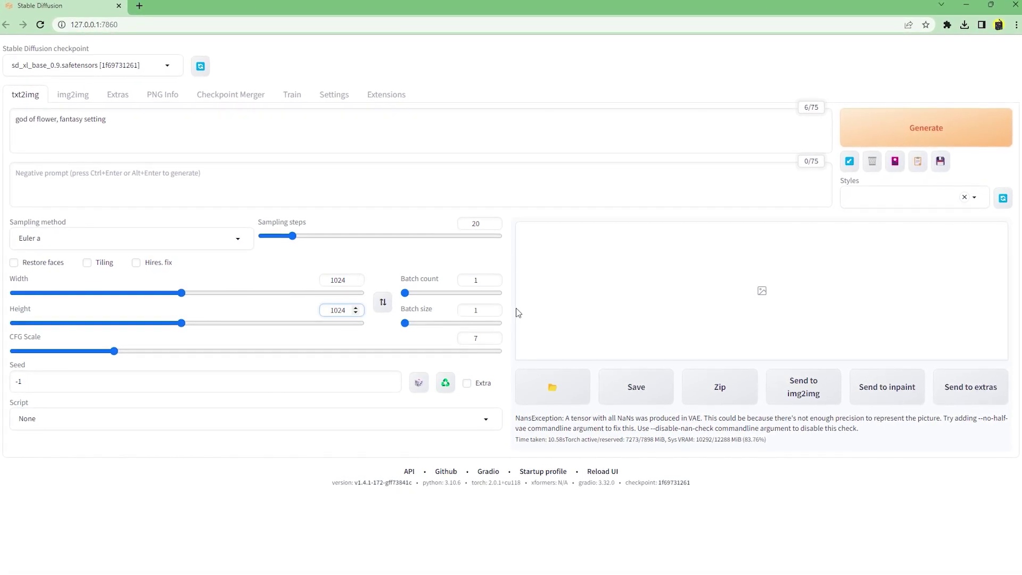
Start generating the 1024x1024 'god of flower, fantasy setting' image in txt2img
click(919, 134)
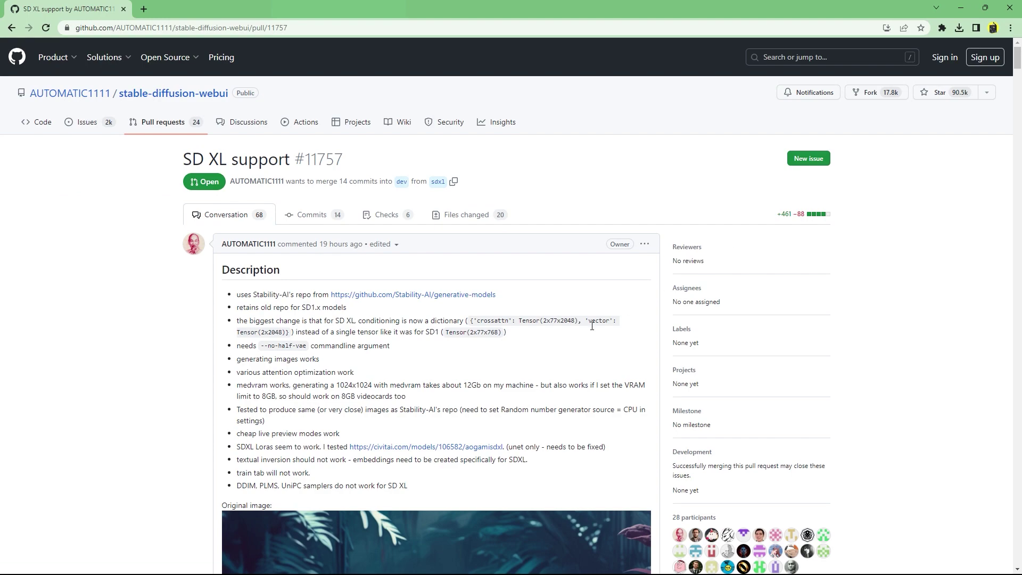
Scroll through SD XL support pull request #11757 down to the README's Installation and Running section
scroll(346, 244, down, 7)
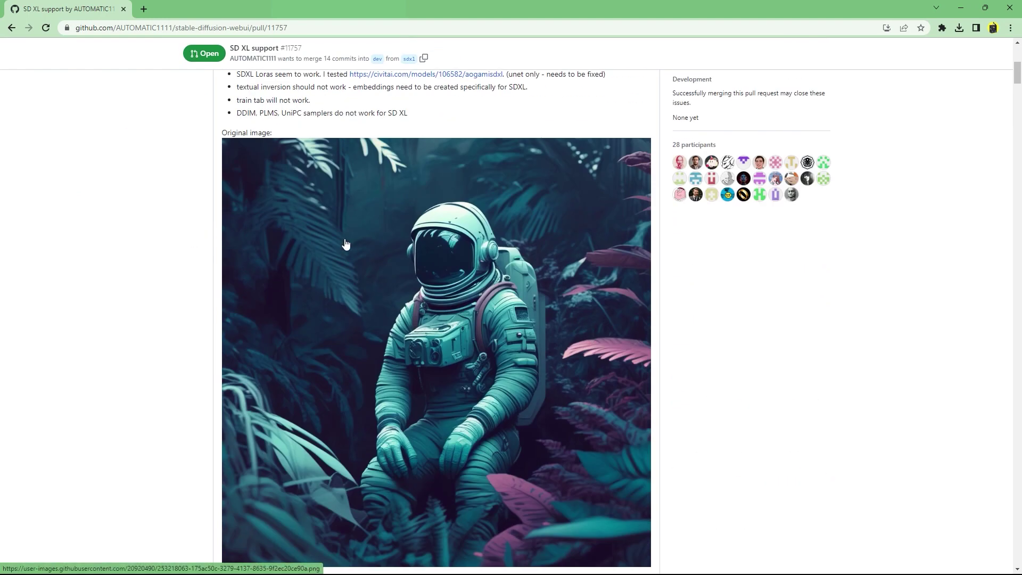
scroll(345, 244, down, 10)
scroll(342, 247, up, 1)
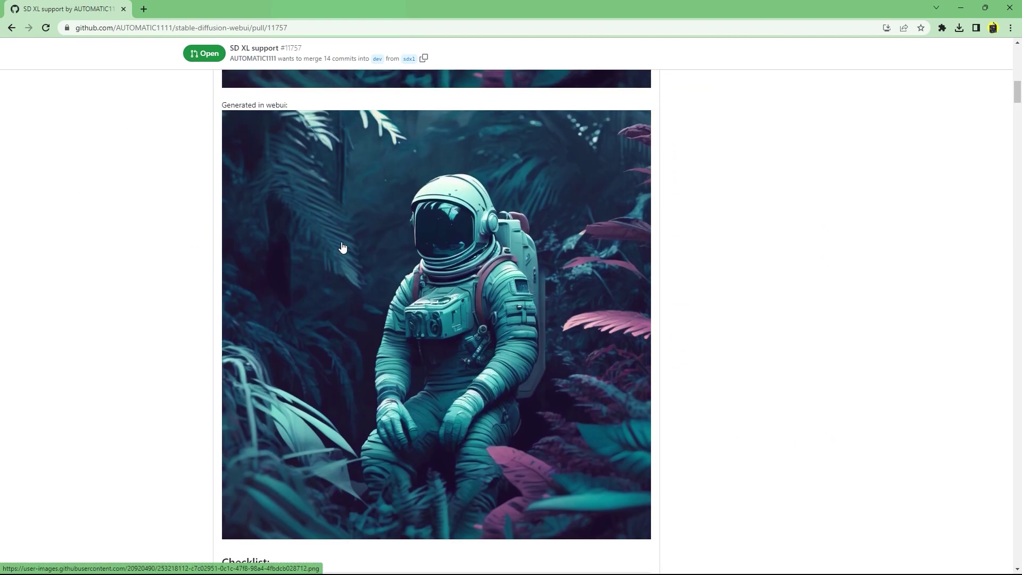
scroll(343, 247, down, 15)
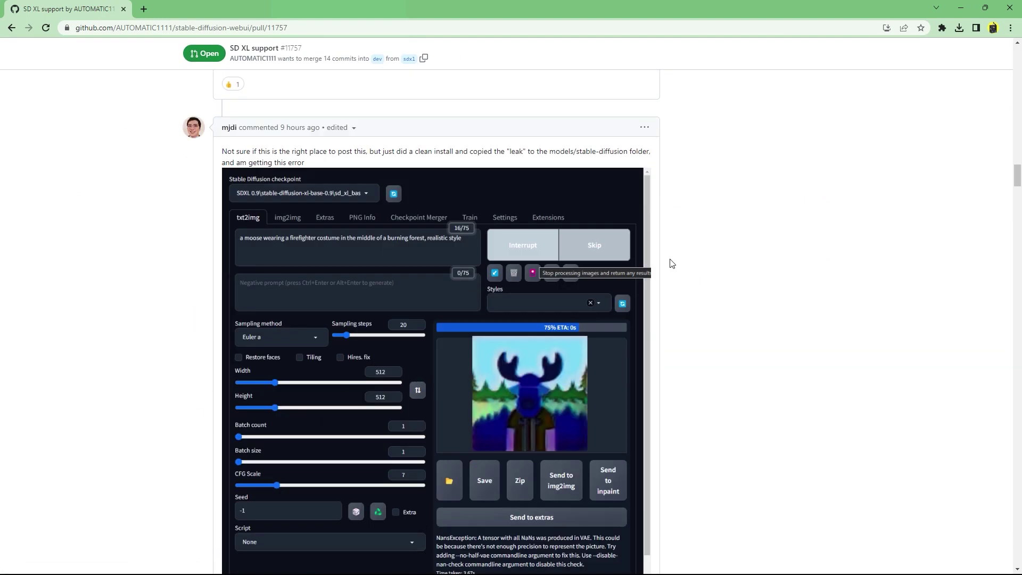
scroll(672, 263, down, 20)
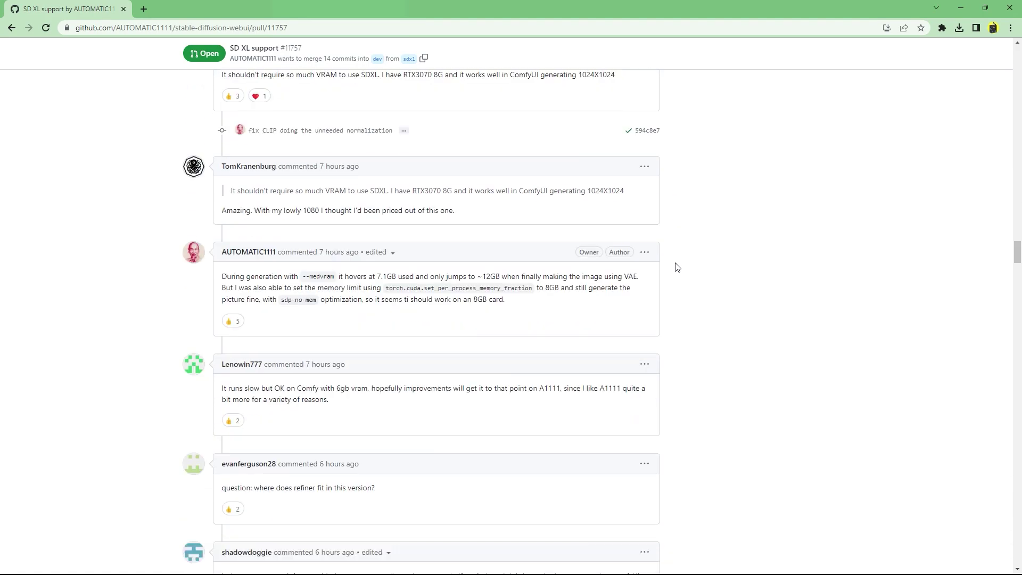
scroll(677, 266, down, 20)
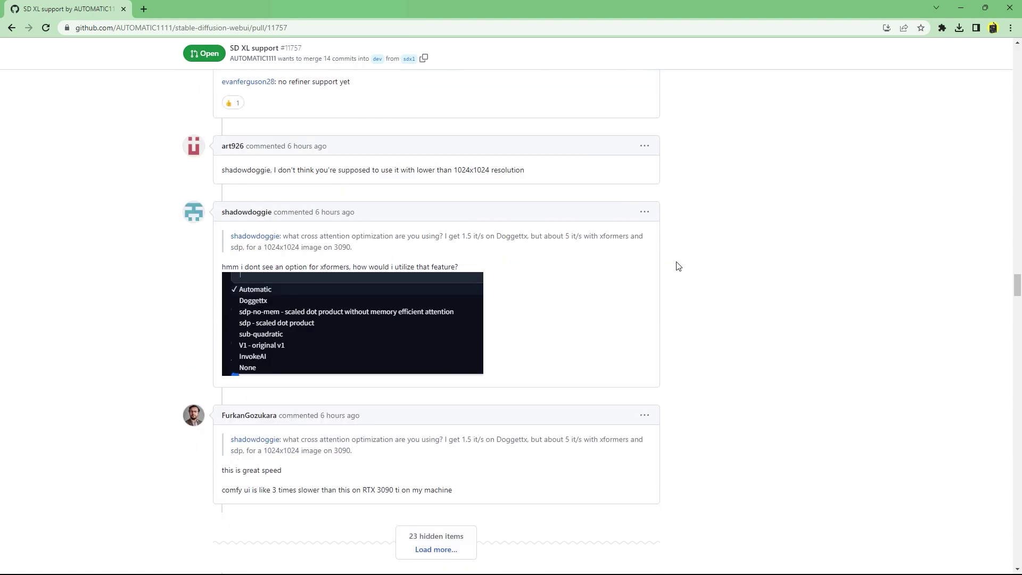
scroll(678, 266, down, 8)
scroll(678, 266, down, 20)
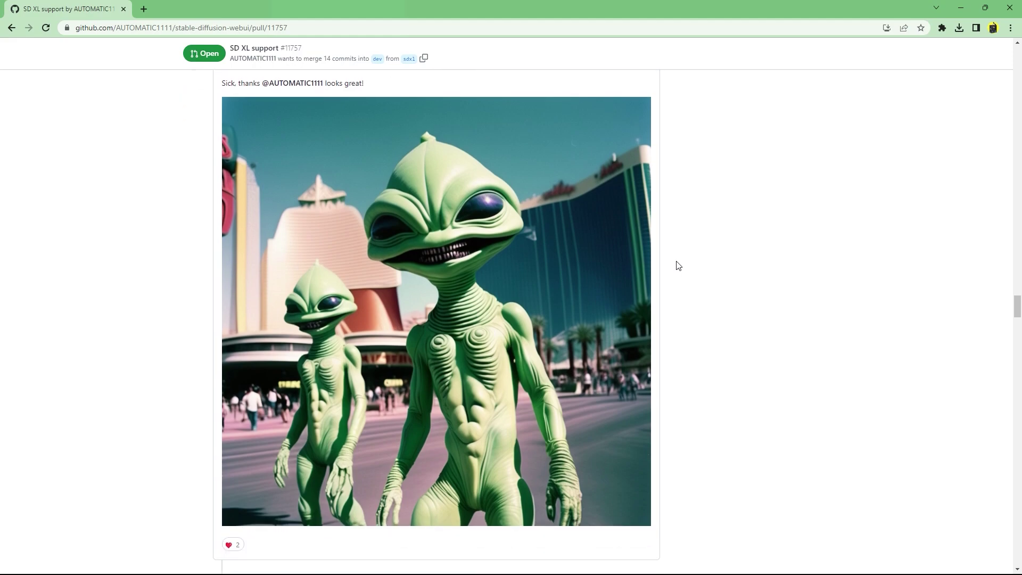
scroll(678, 266, down, 20)
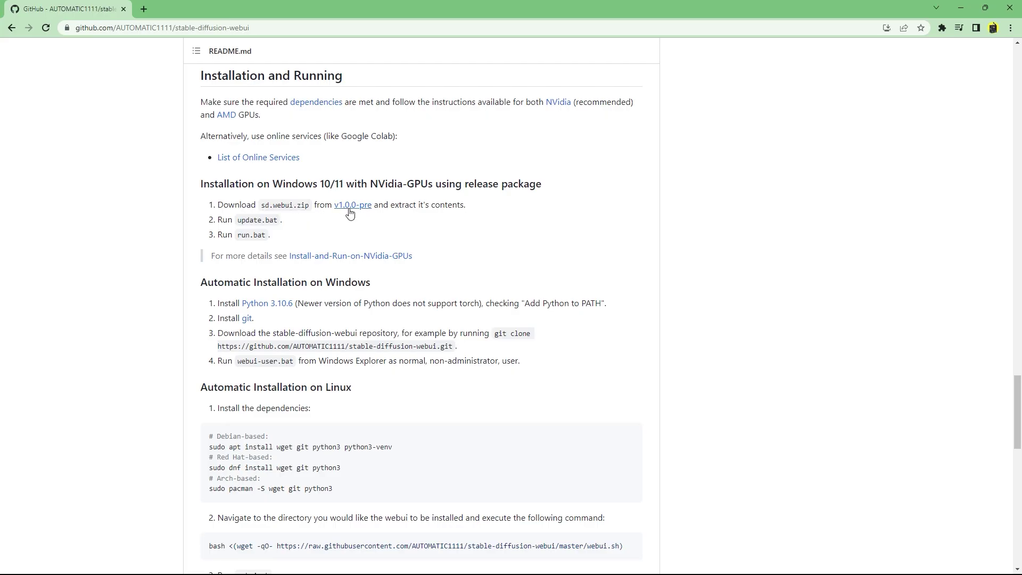
Check the v1.0.0-pre release page, then open and read the wiki's Dependencies page
click(350, 209)
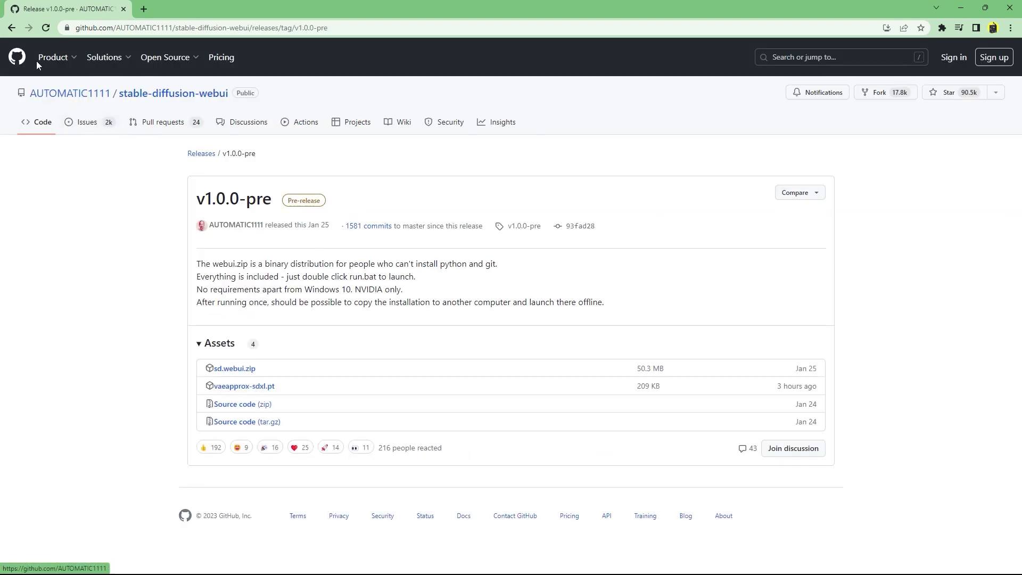
click(11, 28)
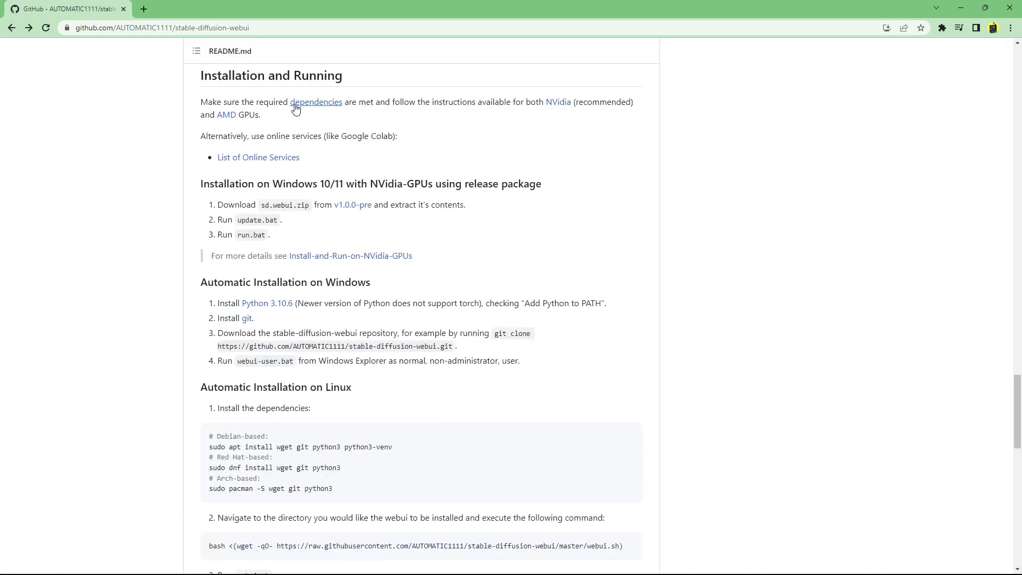
click(295, 103)
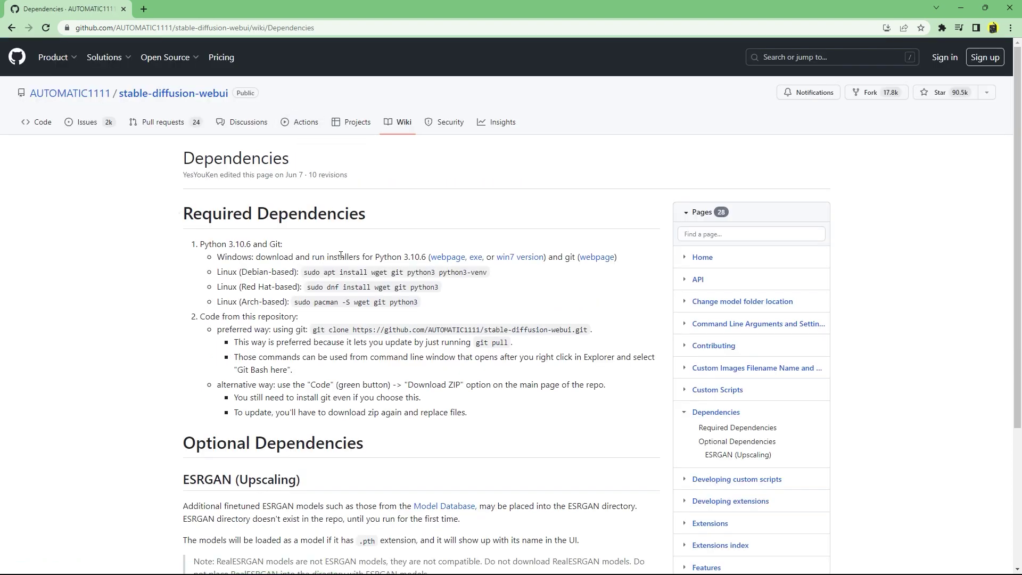
scroll(290, 134, down, 2)
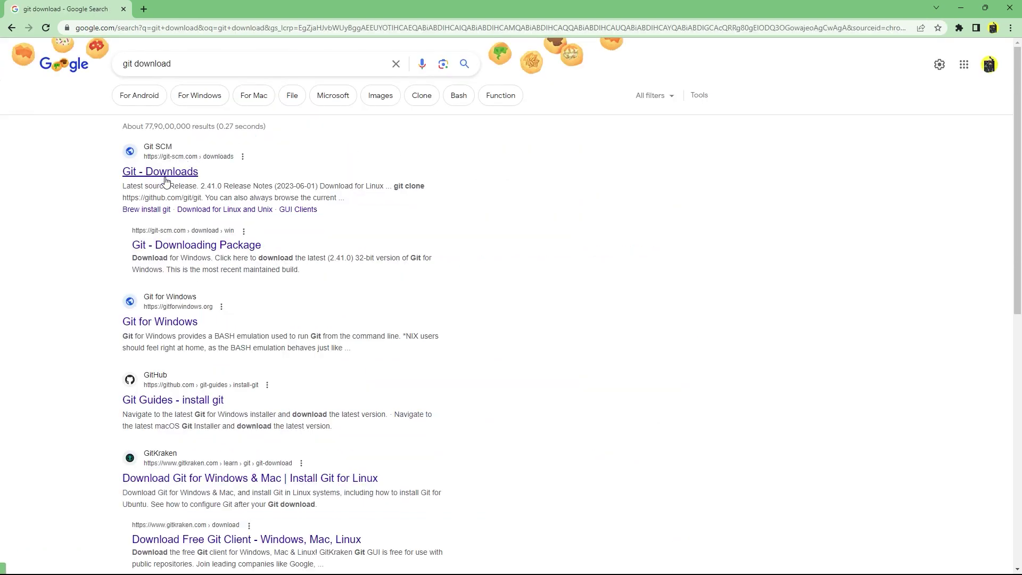
Download and launch the 64-bit Git for Windows 2.41.0 setup from git-scm.com
click(165, 174)
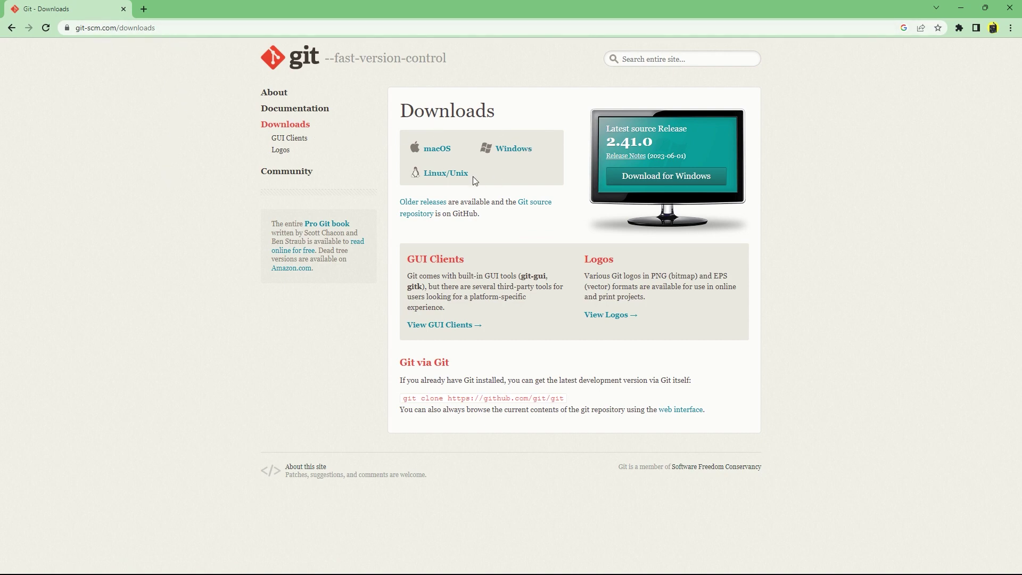
click(511, 149)
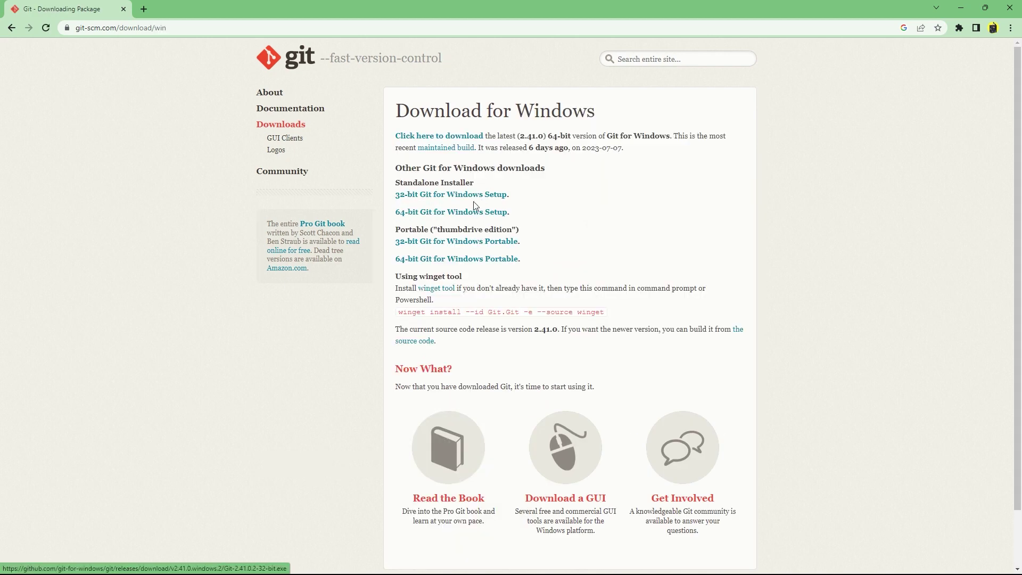
click(466, 215)
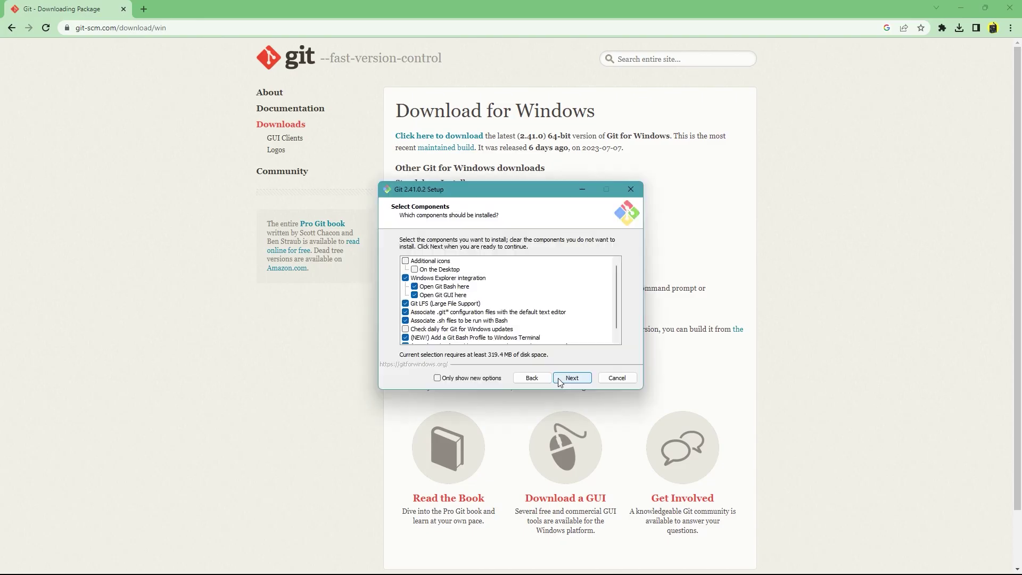
Allow the Git installer and accept every default option to install Git 2.41.0.2
click(572, 378)
click(572, 377)
click(581, 379)
click(582, 378)
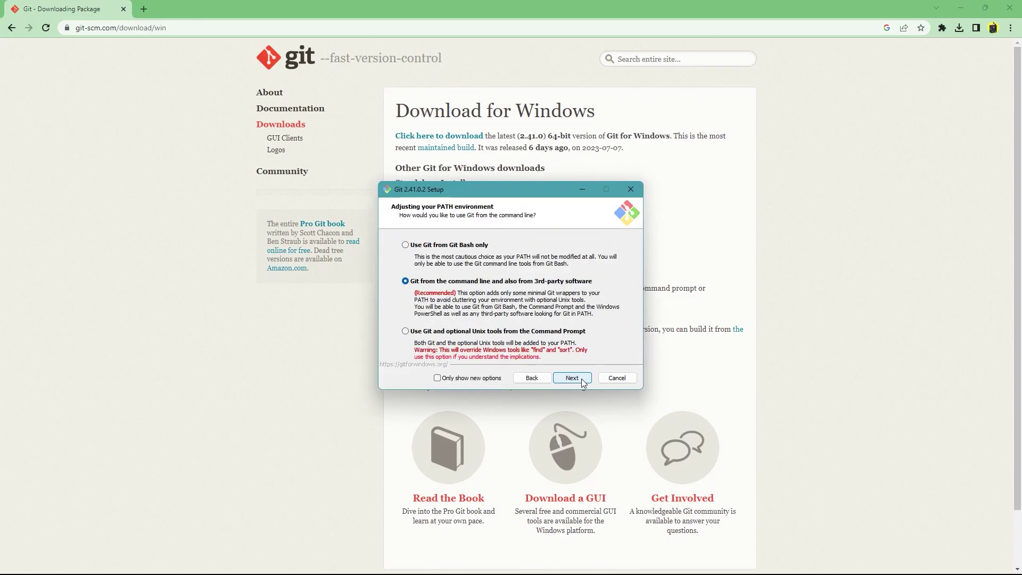
click(580, 378)
click(578, 378)
click(578, 378)
click(577, 378)
click(580, 378)
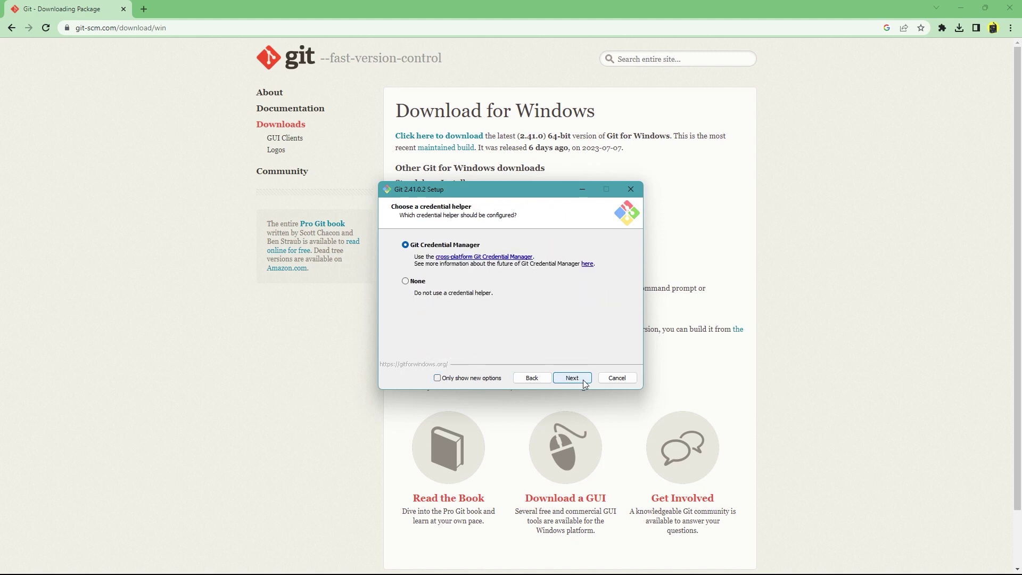
click(582, 379)
click(581, 378)
click(582, 378)
Finish setup and run git in Command Prompt to confirm it prints usage help
click(570, 377)
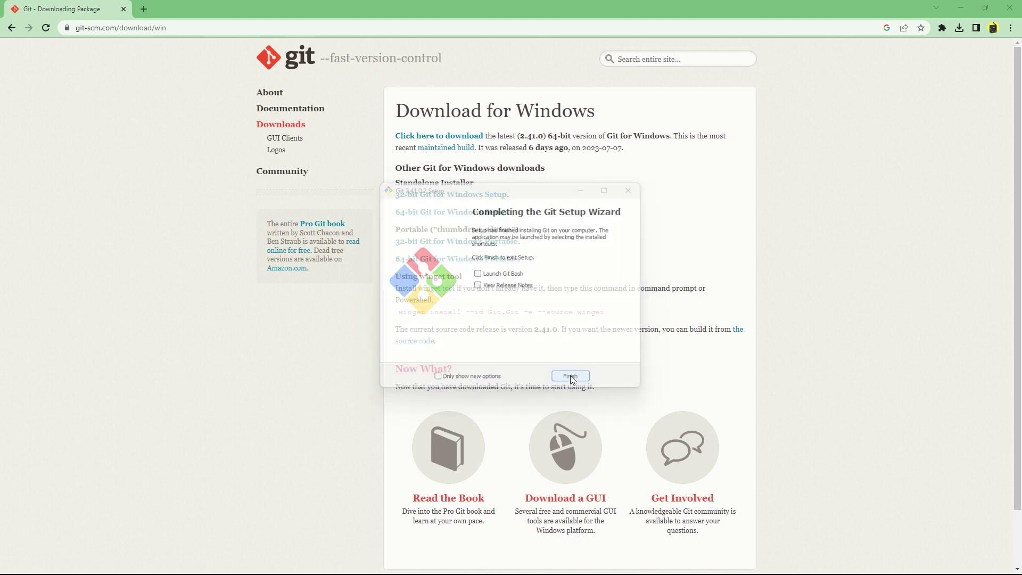
text(g)
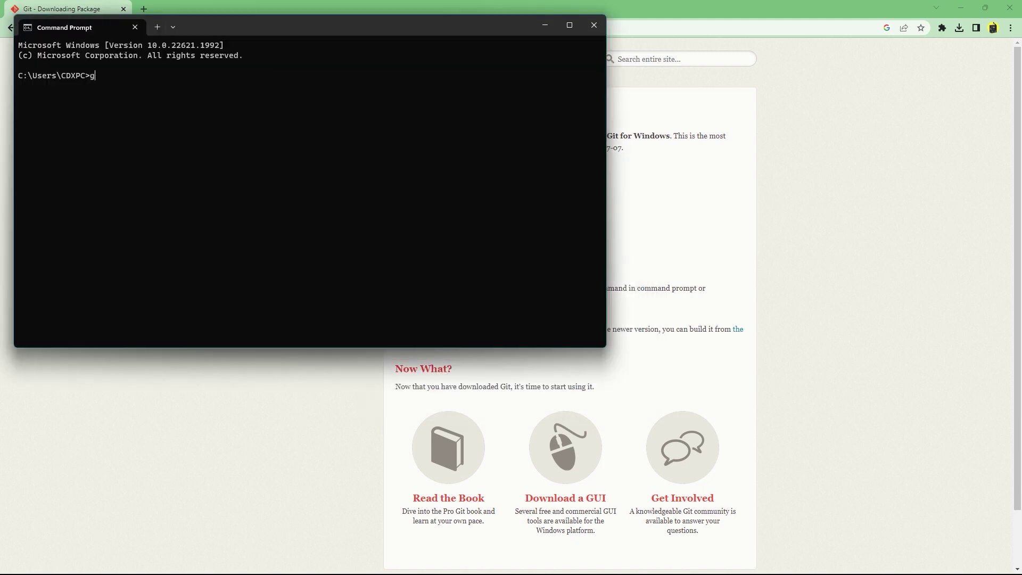
text(it)
key(Return)
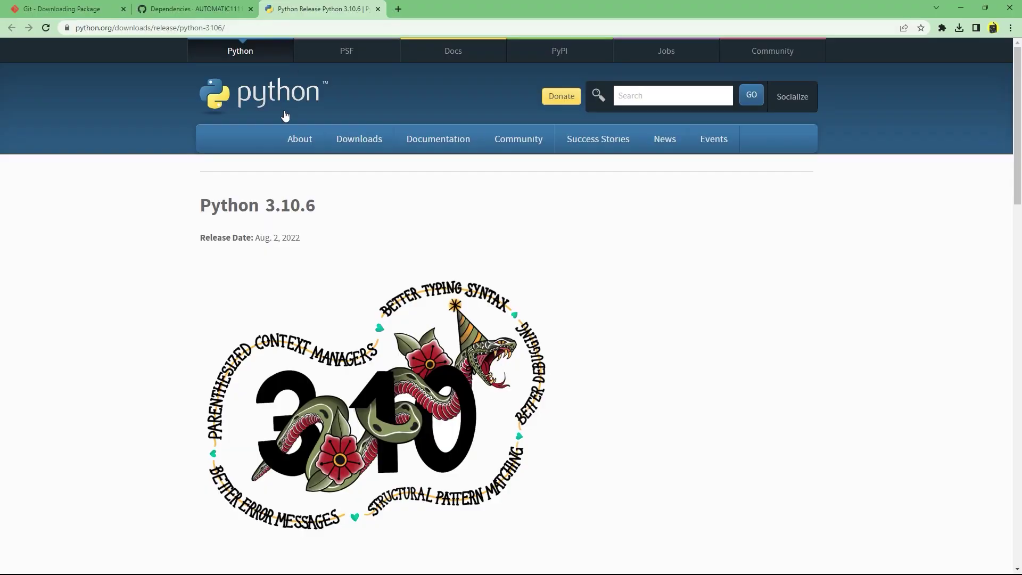
Download the Python 3.10.6 Windows installer (64-bit) from the Files list and run it
scroll(149, 314, down, 4)
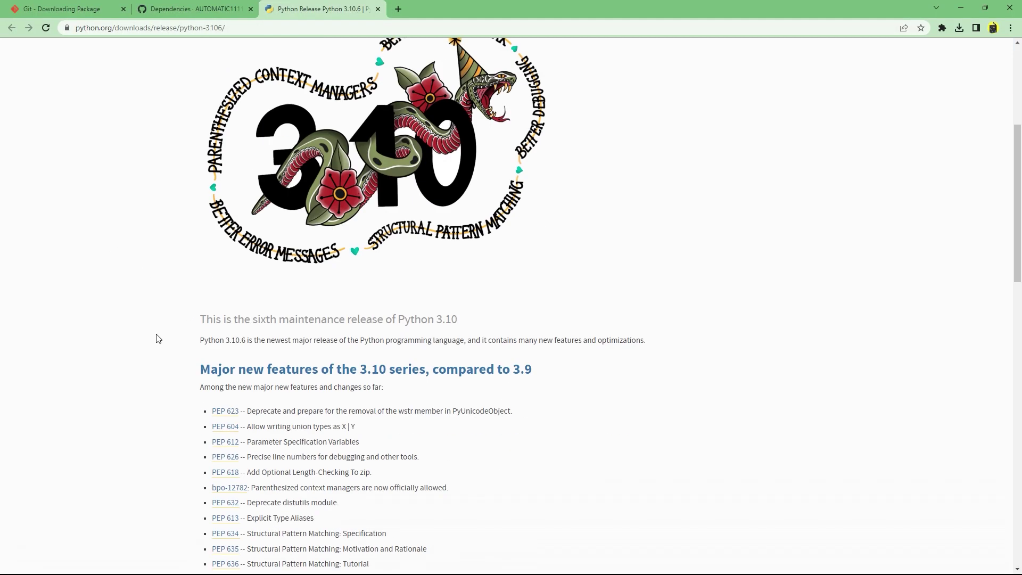
scroll(173, 337, up, 3)
scroll(202, 338, down, 14)
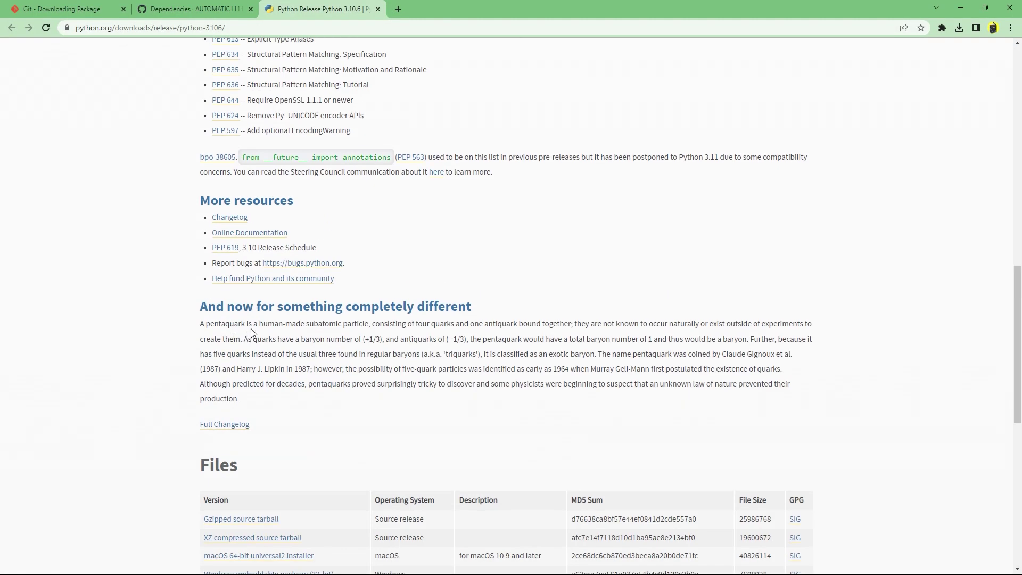
scroll(286, 299, down, 4)
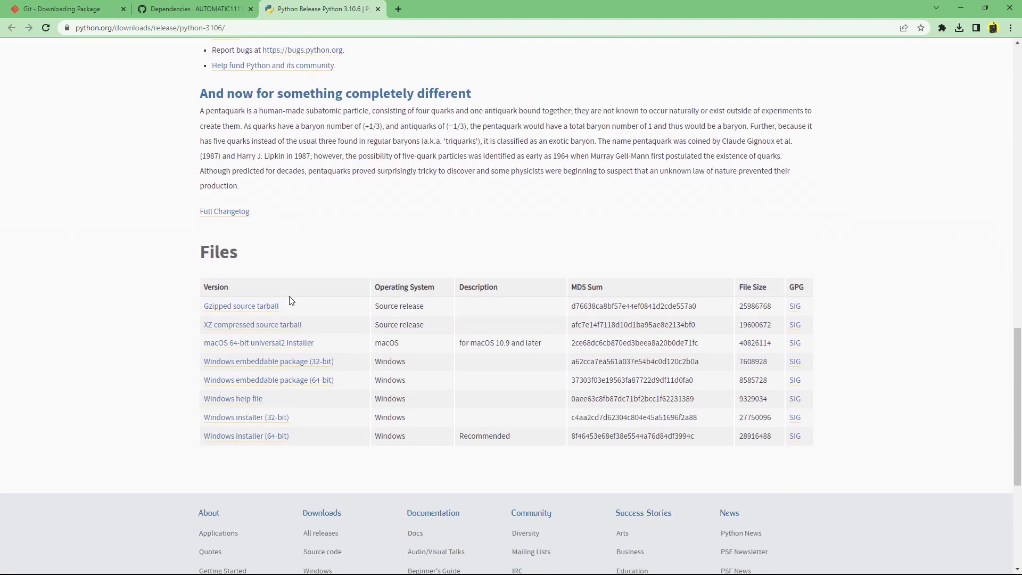
click(264, 436)
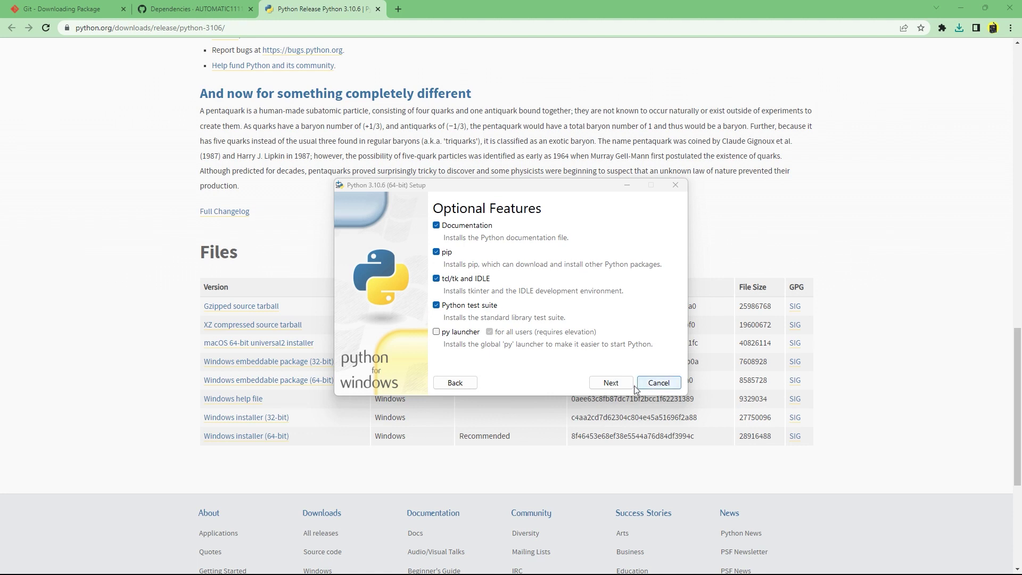
Keep 'Add Python to environment variables' enabled in advanced options and apply the installation
click(597, 382)
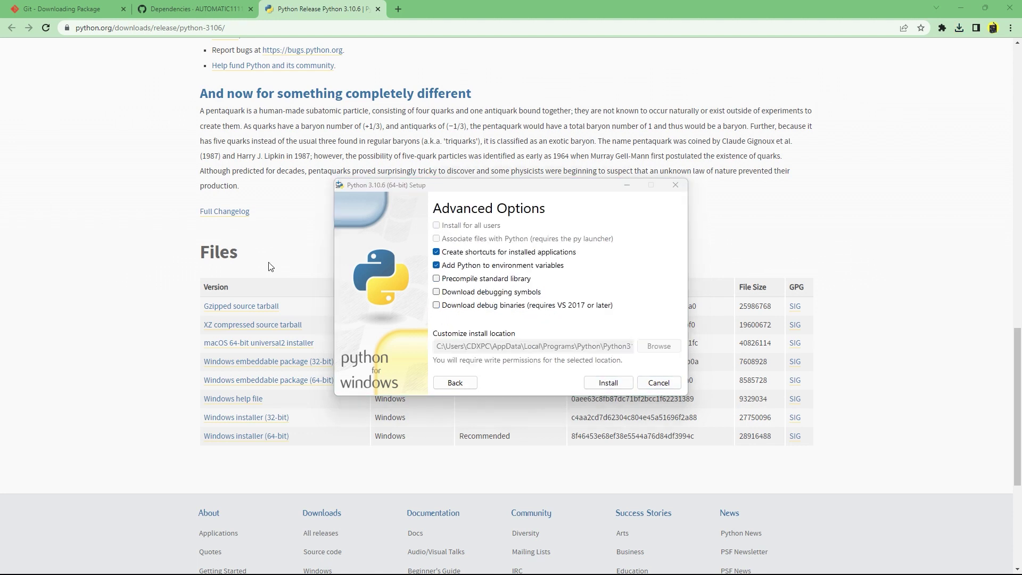
click(436, 265)
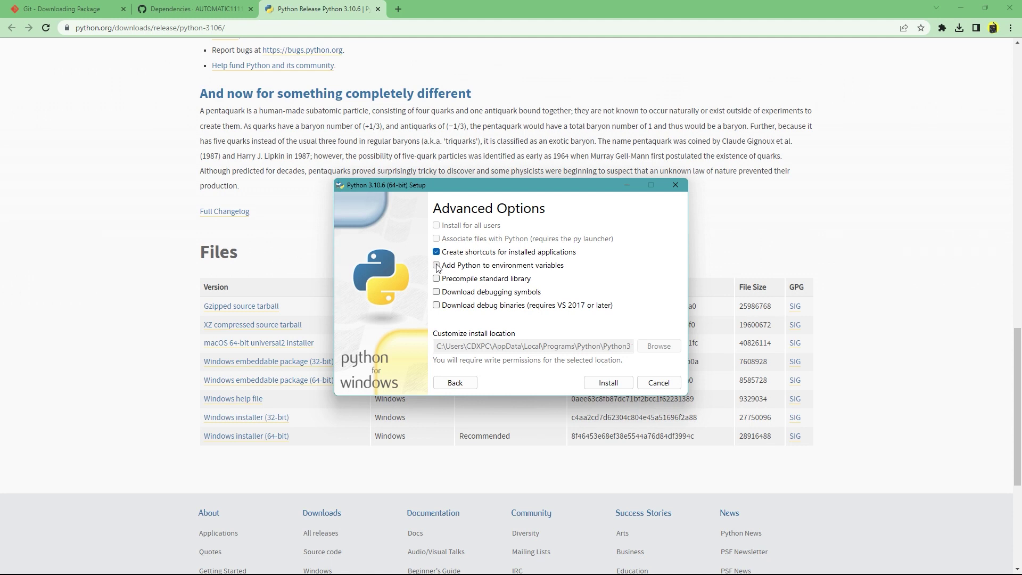
click(437, 265)
click(611, 384)
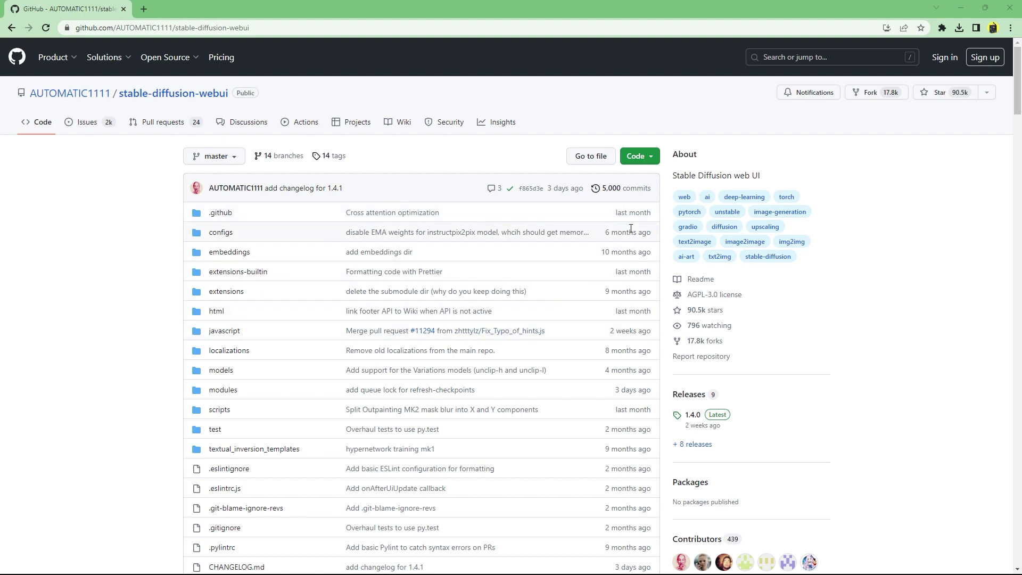
Copy the stable-diffusion-webui HTTPS clone URL from the green Code menu
click(640, 163)
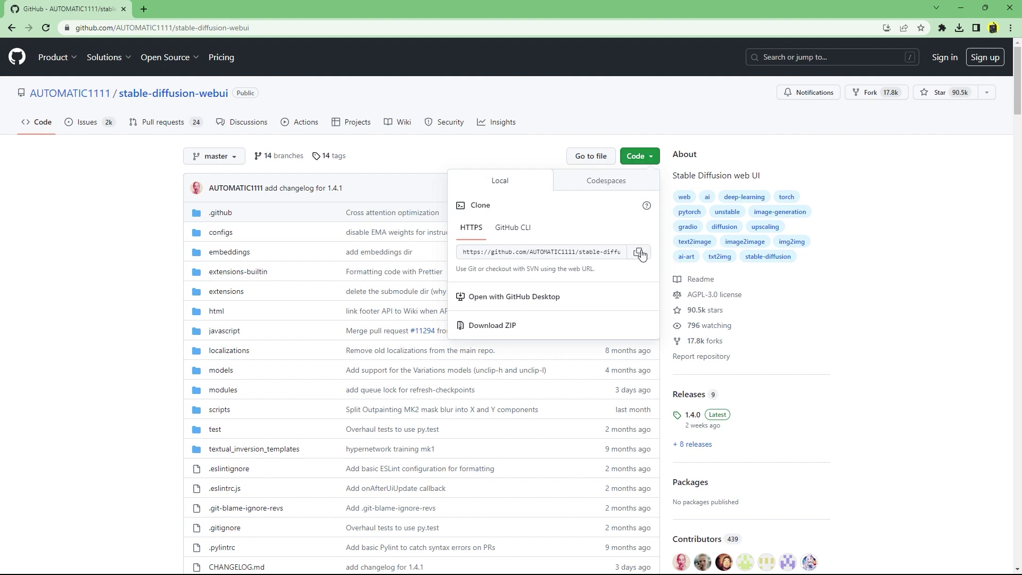
click(640, 256)
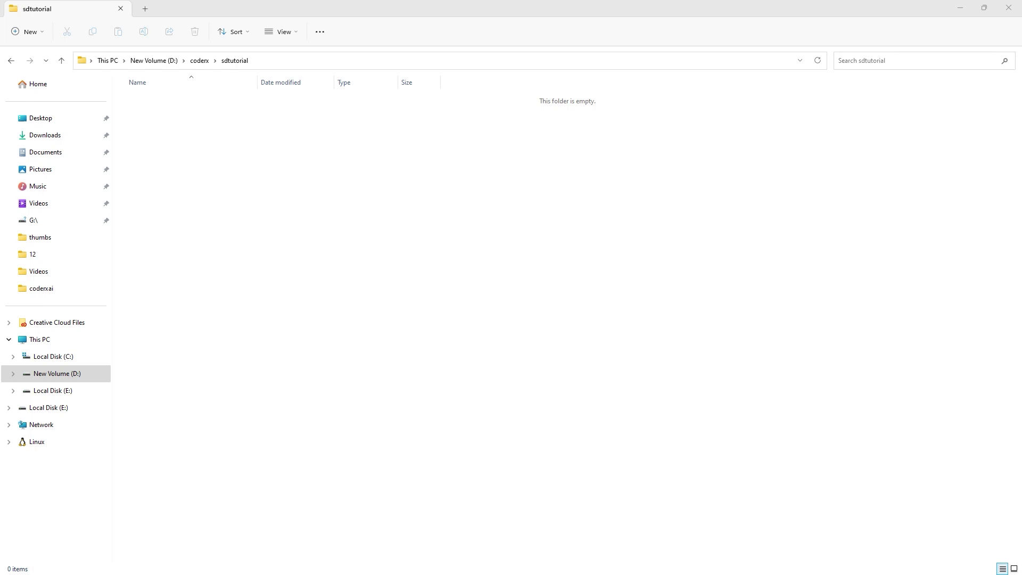
Open a PowerShell terminal in the empty sdtutorial folder and move the window right
right_click(303, 179)
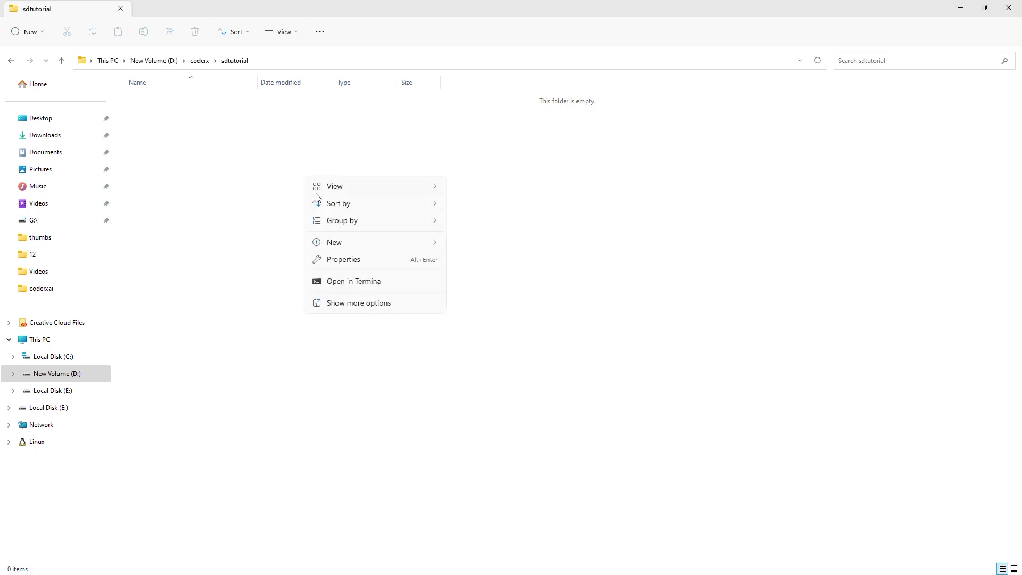
click(356, 278)
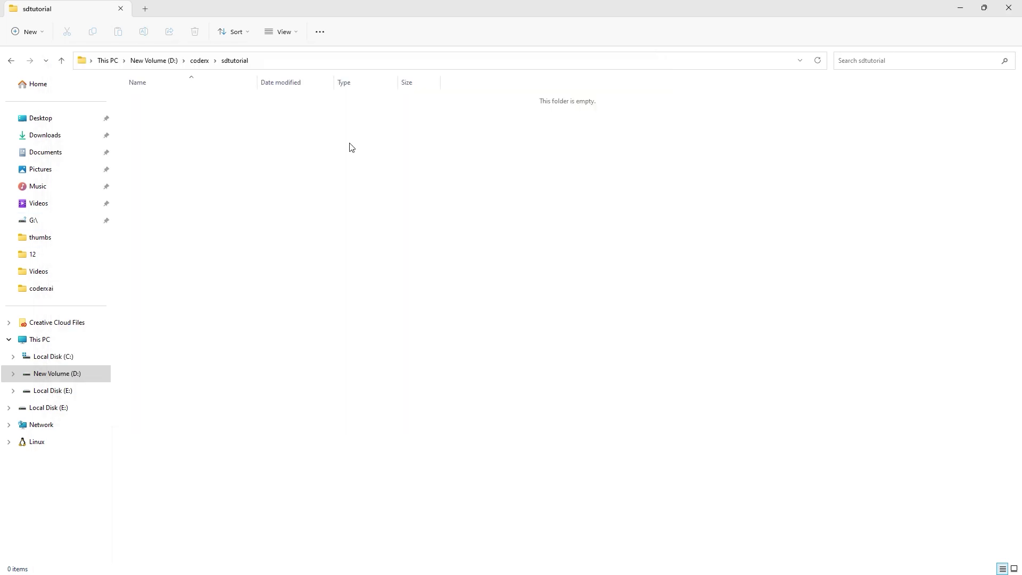
right_click(349, 146)
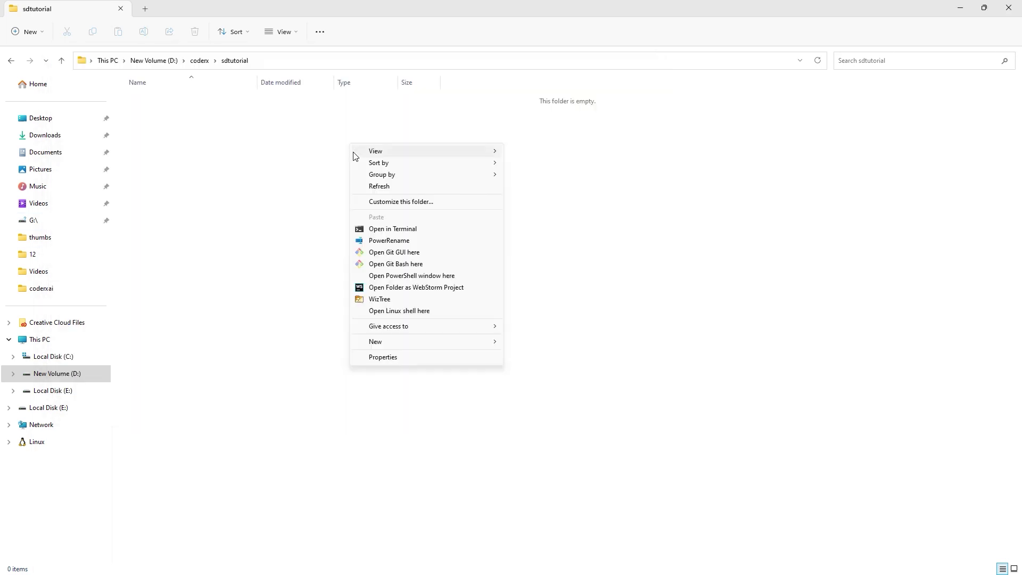
click(395, 229)
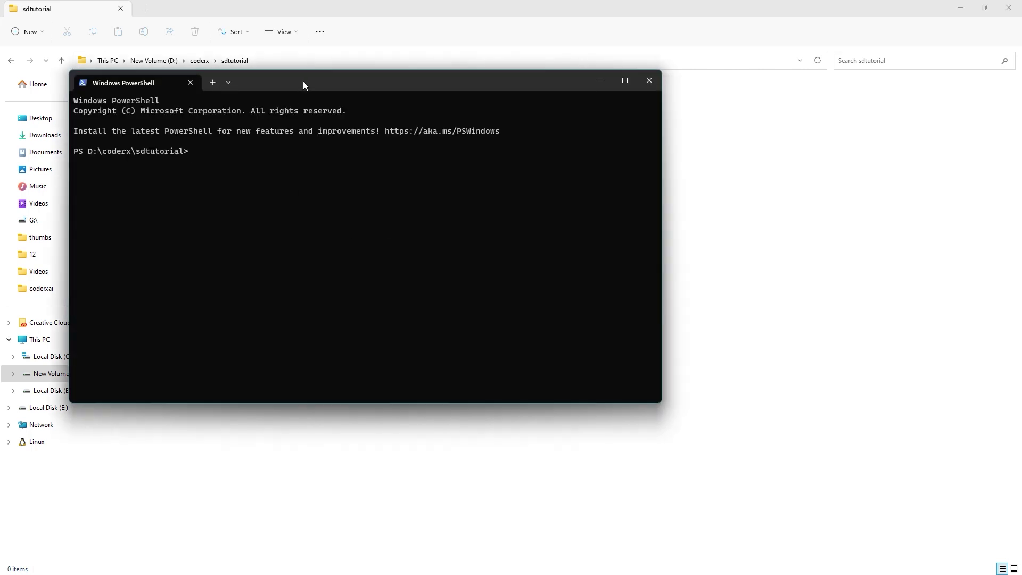
drag(302, 81, 410, 88)
Clone stable-diffusion-webui with git clone and the pasted URL, then type cd stable-diffusion-webui
text(git clone)
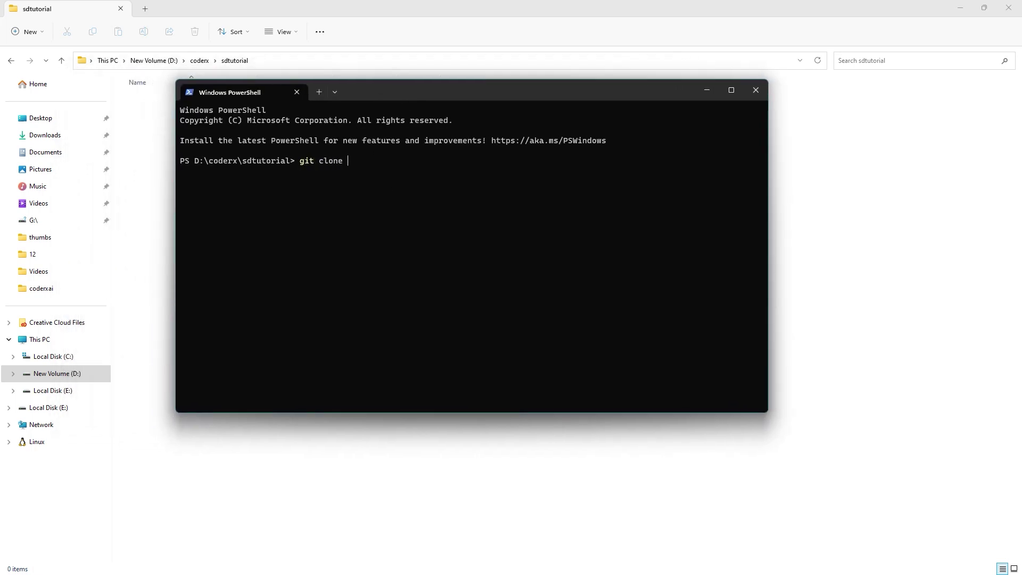
key(ctrl+v)
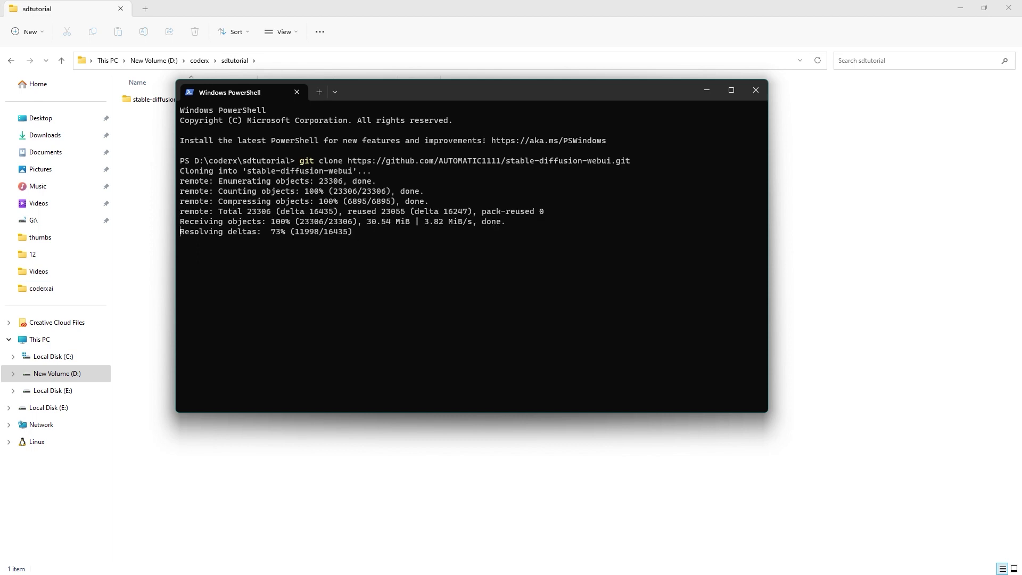
drag(402, 95, 486, 103)
text(cd)
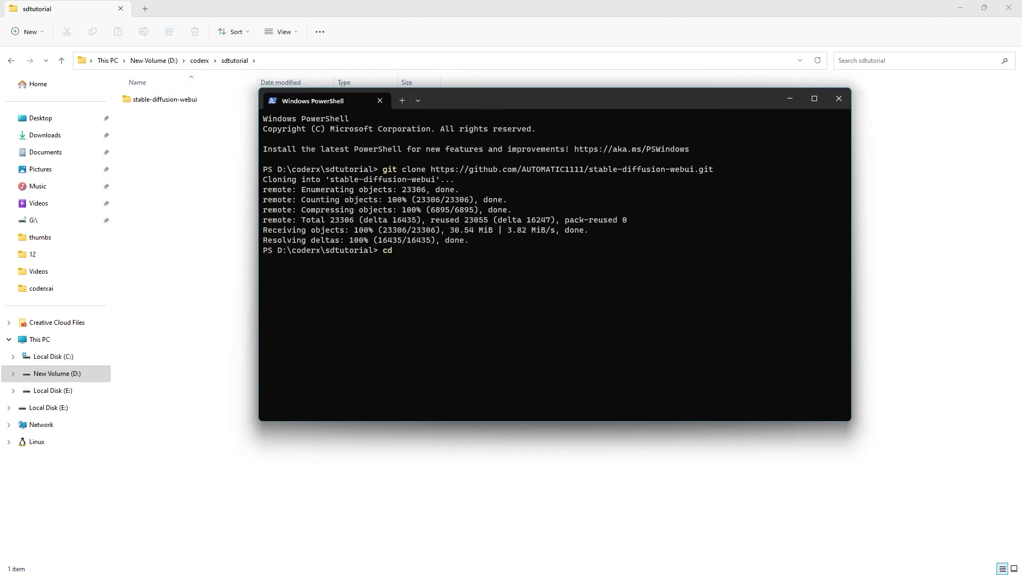
text( stable-diffusion-webui)
Enter the stable-diffusion-webui folder, list its files, switch to the sdxl branch and pull the latest changes
key(Return)
text(ls)
key(Return)
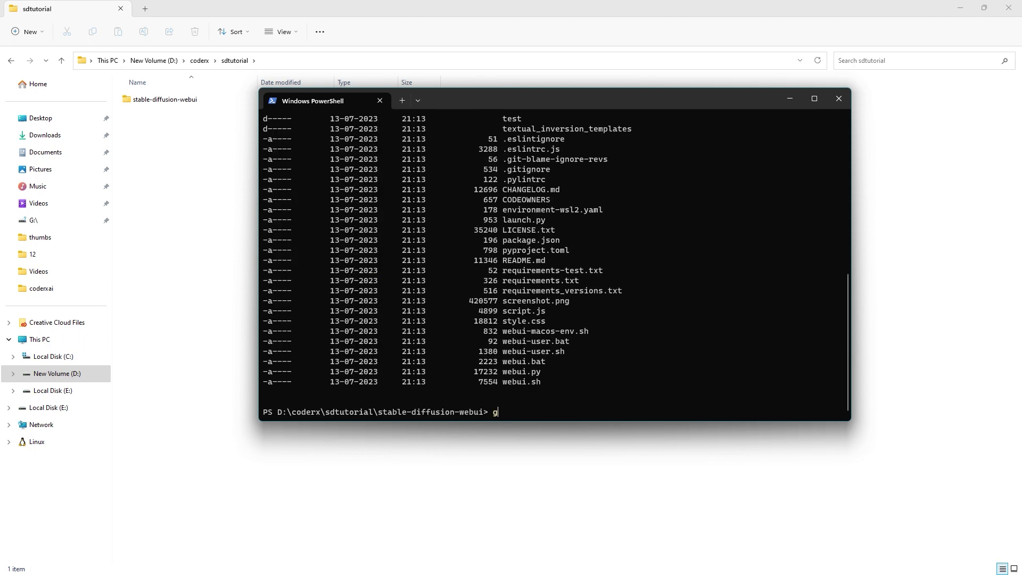
text(git switch sdxl)
key(Return)
text(git pull)
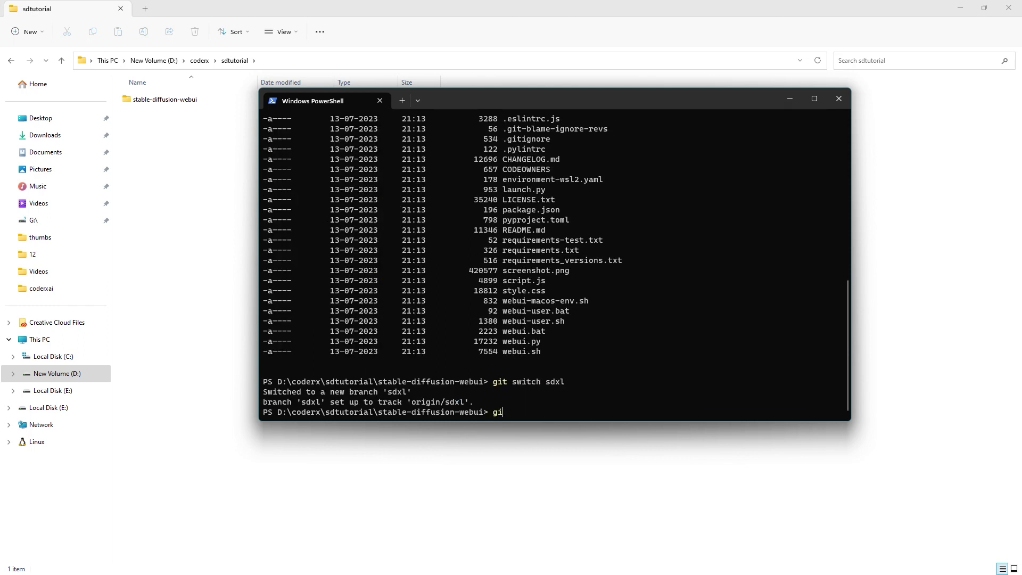
key(Return)
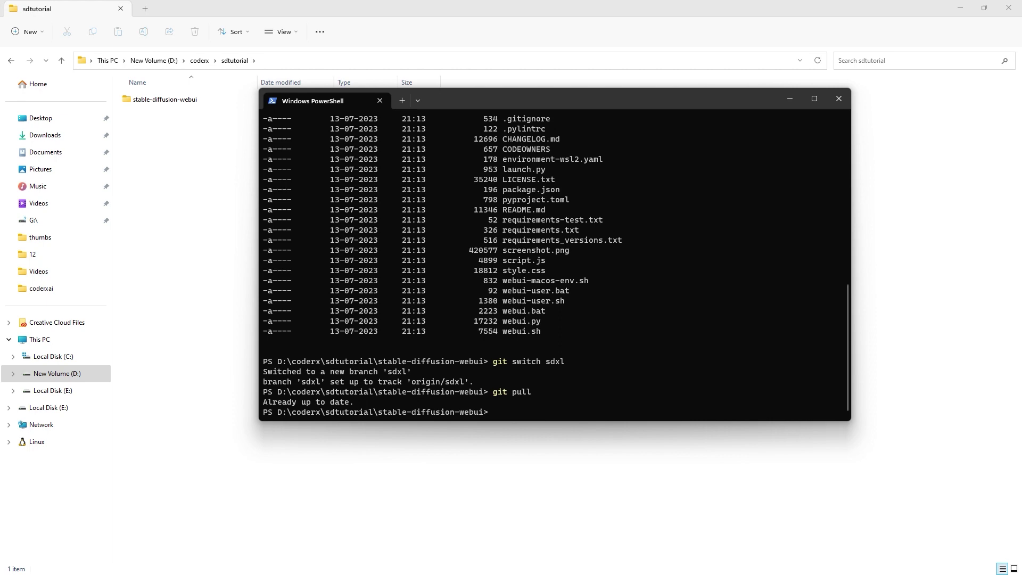
Open the stable-diffusion-webui folder in File Explorer and select webui-user.bat
double_click(165, 99)
scroll(296, 449, down, 3)
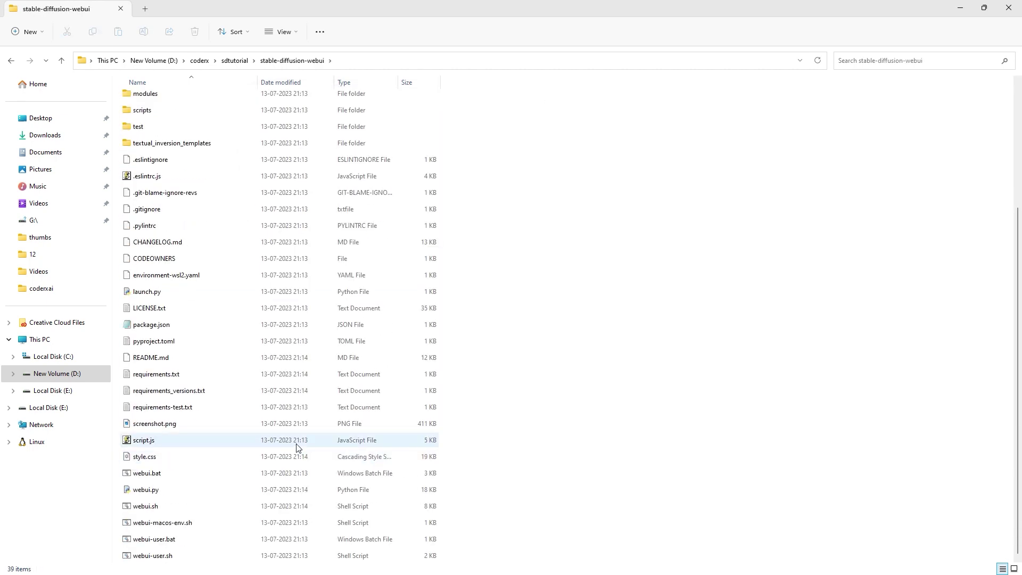
click(170, 543)
Run .\webui-user.bat in PowerShell for first-run setup and the v1-5 model download, then close the terminal
key(alt+Tab)
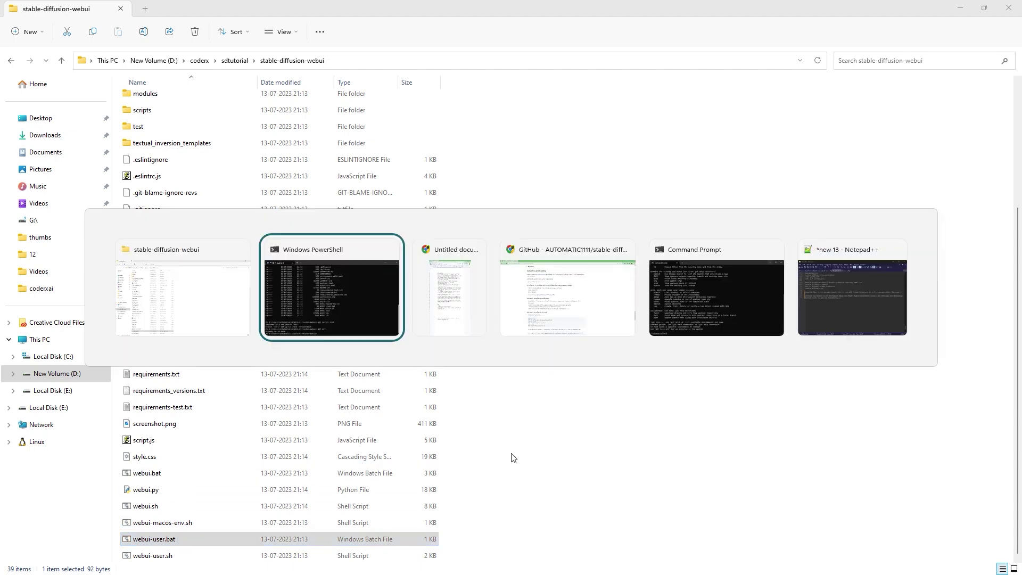
text(./web)
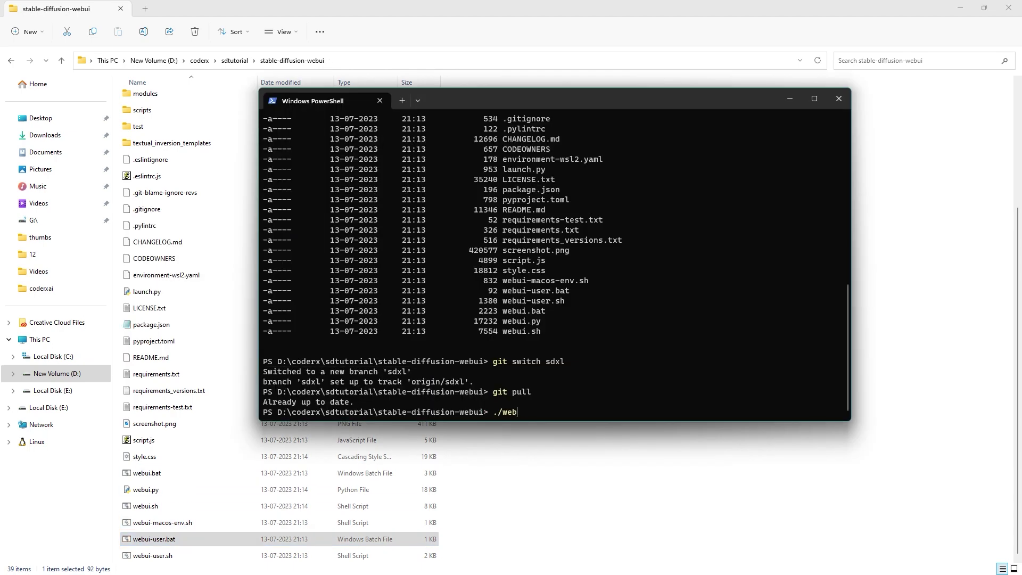
text(ui-u)
key(Tab)
key(Return)
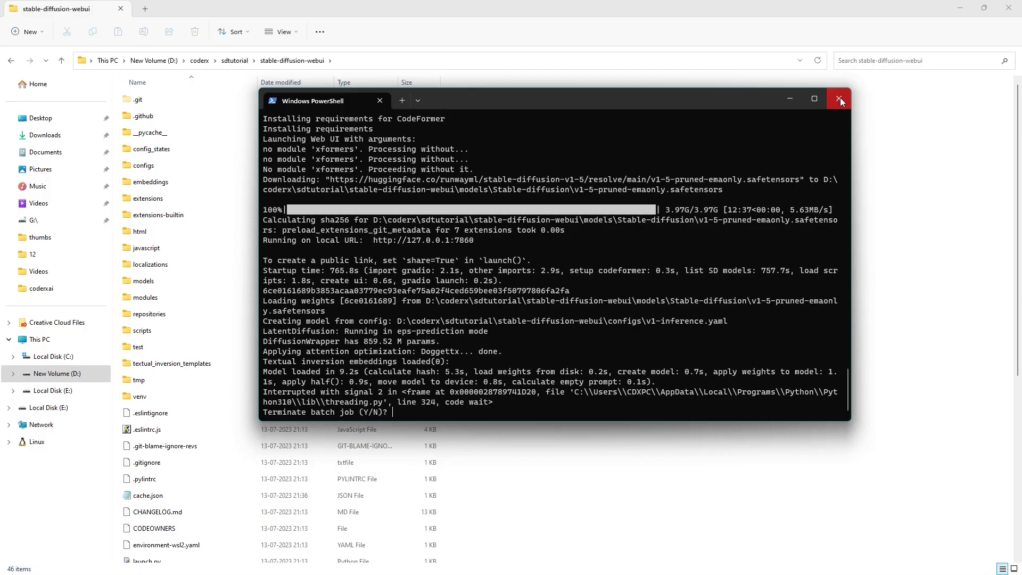
click(840, 98)
Launch webui-user.bat in its own window and open the models\Stable-diffusion folder
click(167, 545)
double_click(167, 542)
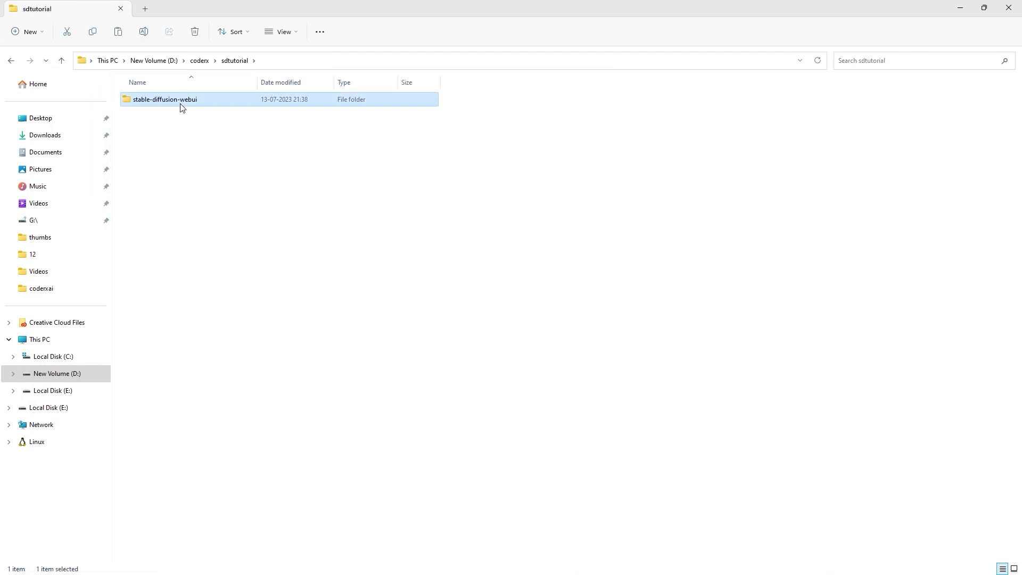
double_click(182, 101)
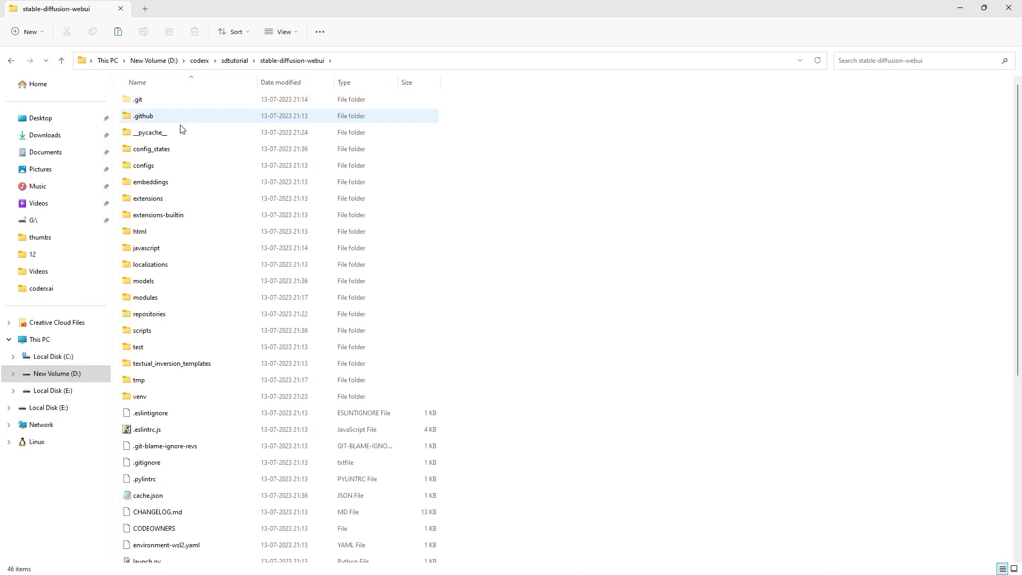
double_click(158, 283)
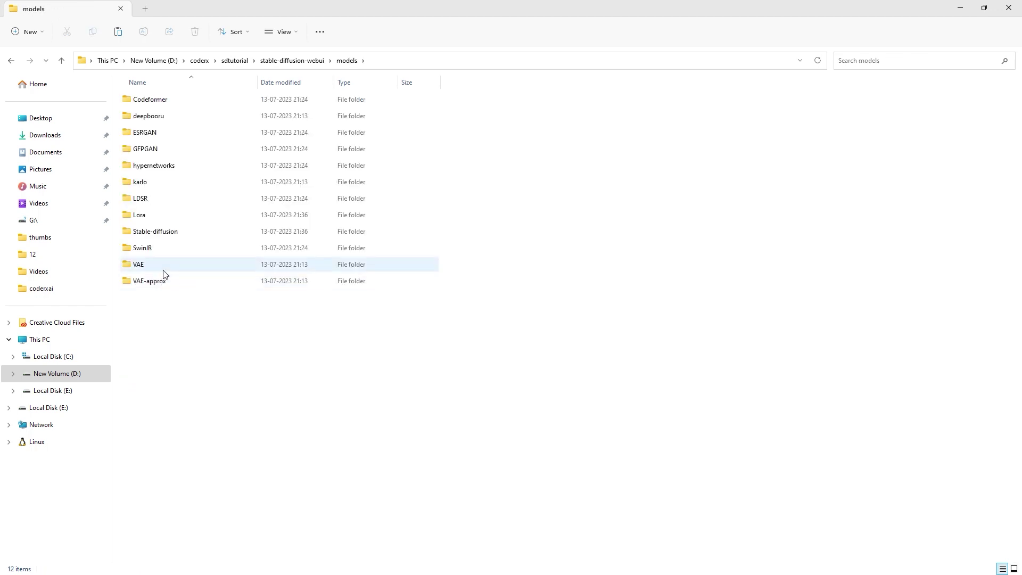
double_click(166, 231)
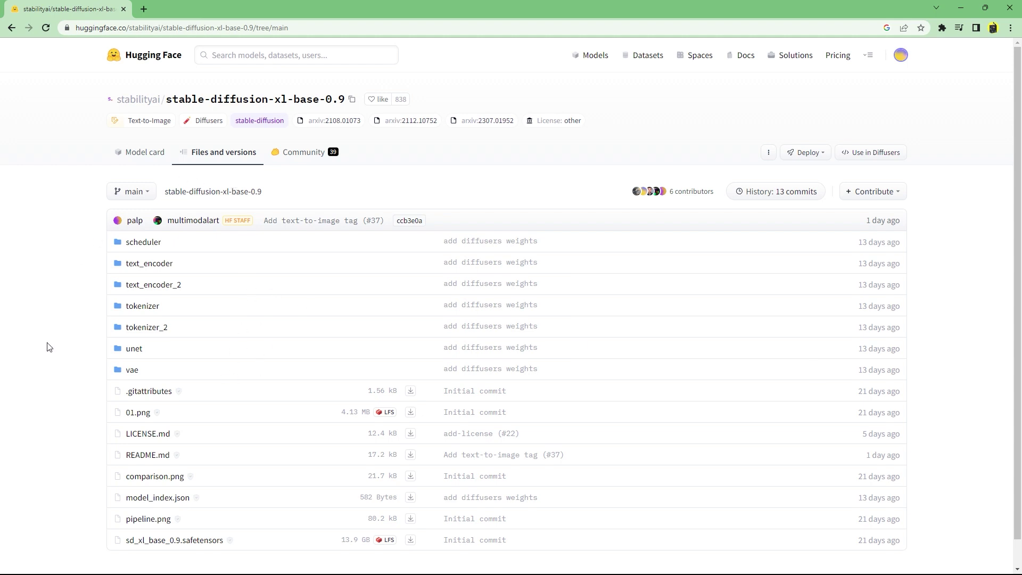
Download sd_xl_base_0.9.safetensors from the stable-diffusion-xl-base-0.9 file list
scroll(50, 347, down, 1)
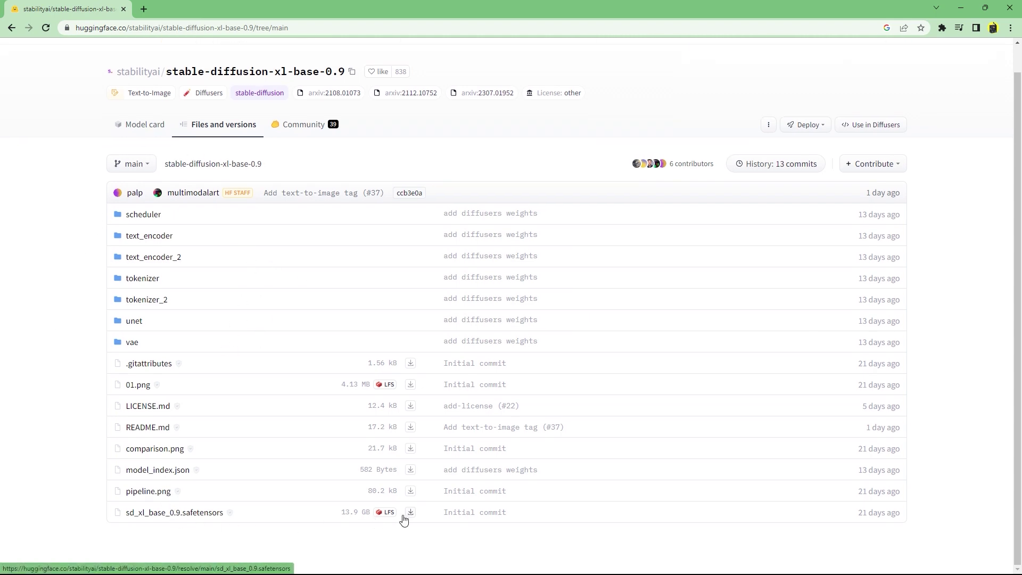
click(411, 512)
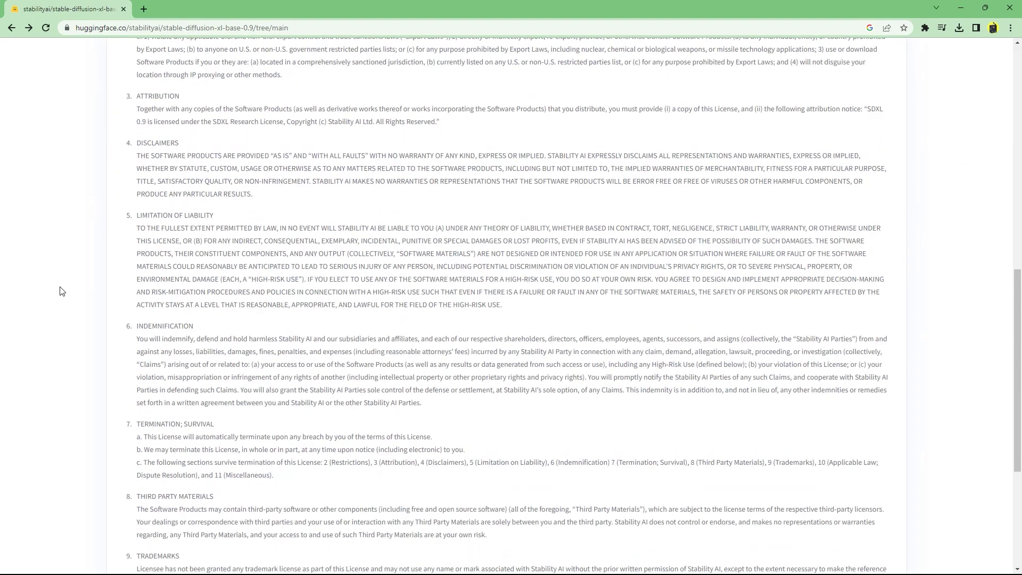
scroll(66, 292, down, 5)
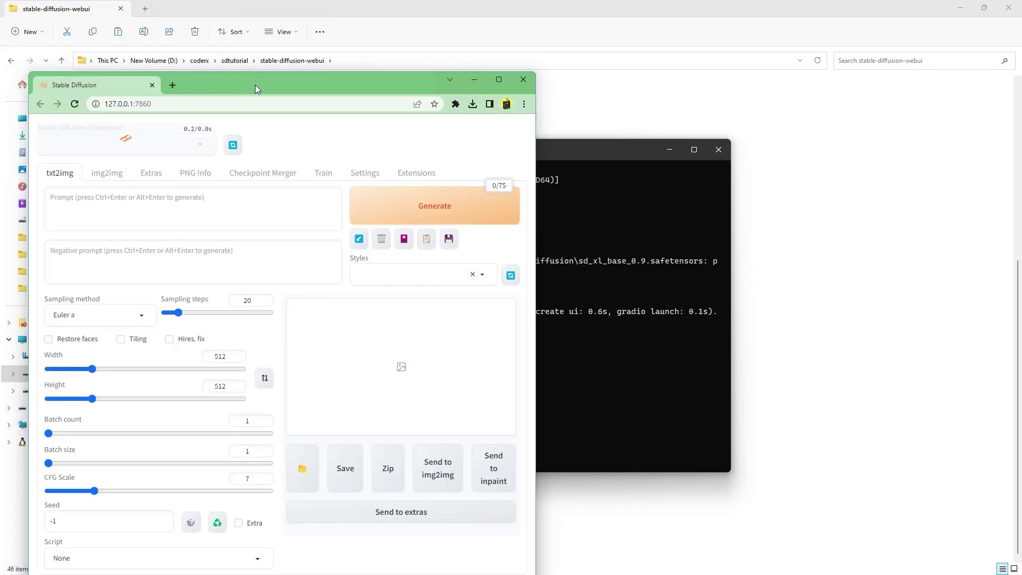
Load the sd_xl_base_0.9.safetensors checkpoint and generate 'god of flower, fantasy setting' at 512×512
double_click(255, 84)
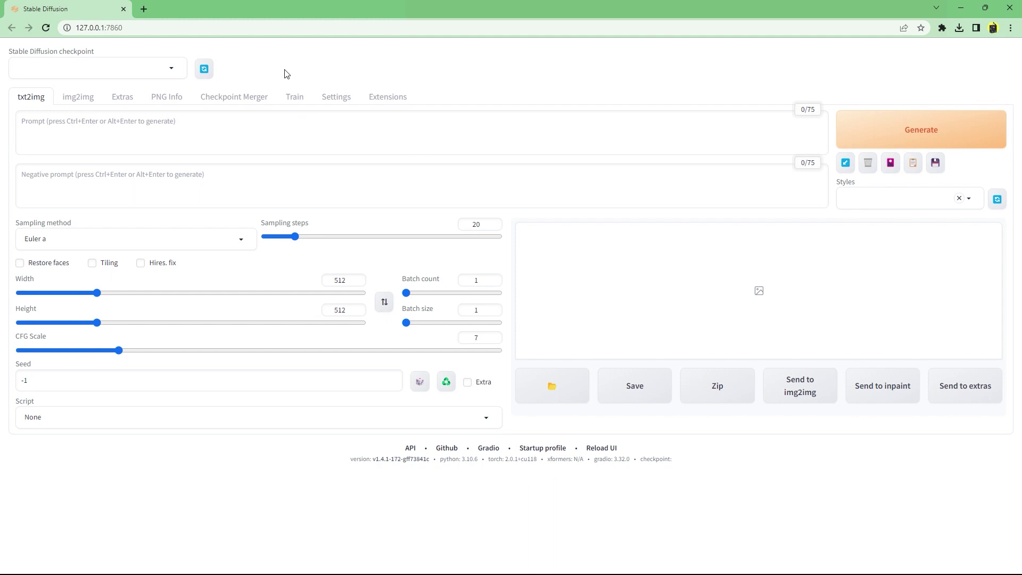
click(178, 68)
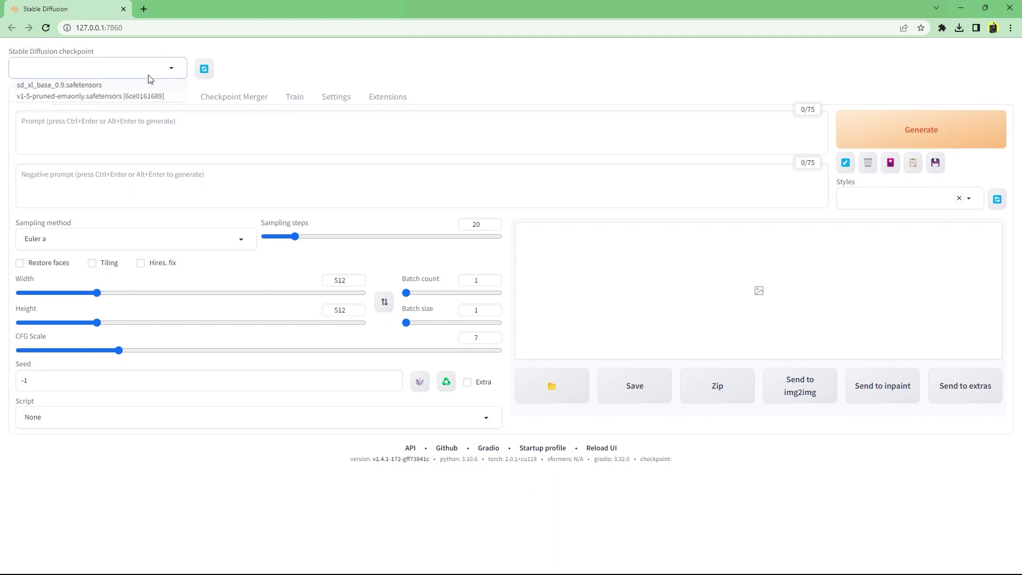
click(86, 91)
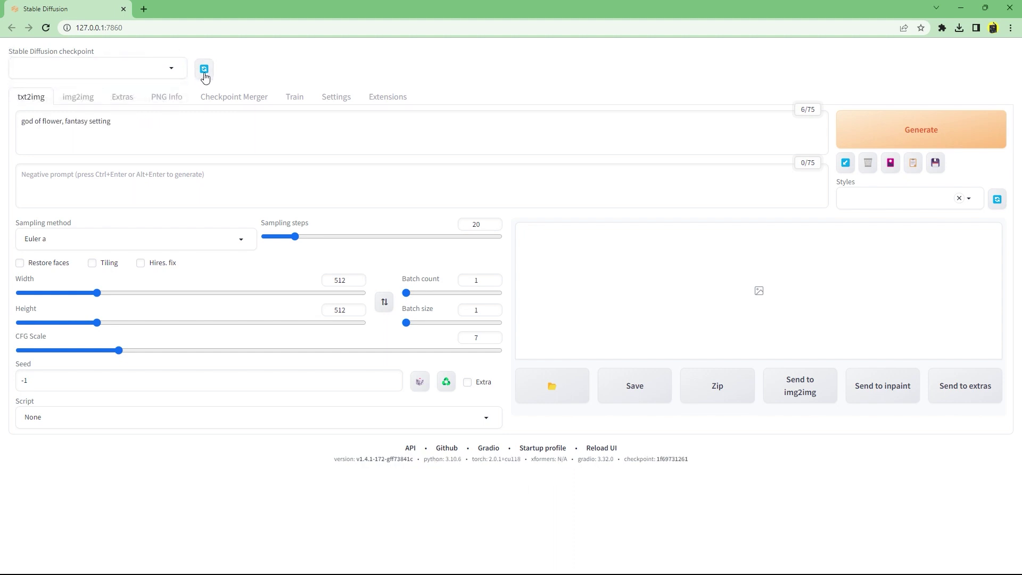
click(154, 72)
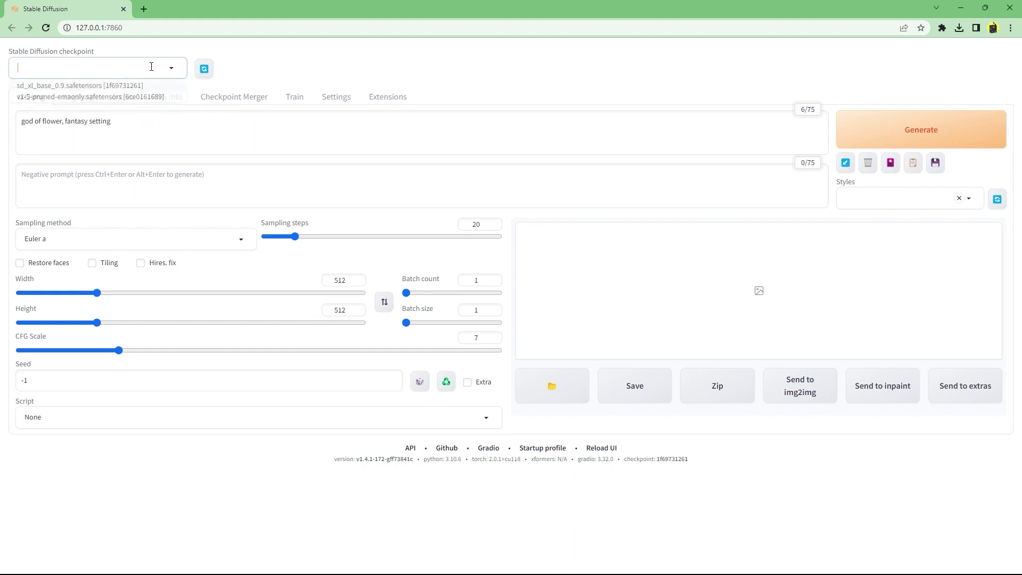
click(92, 89)
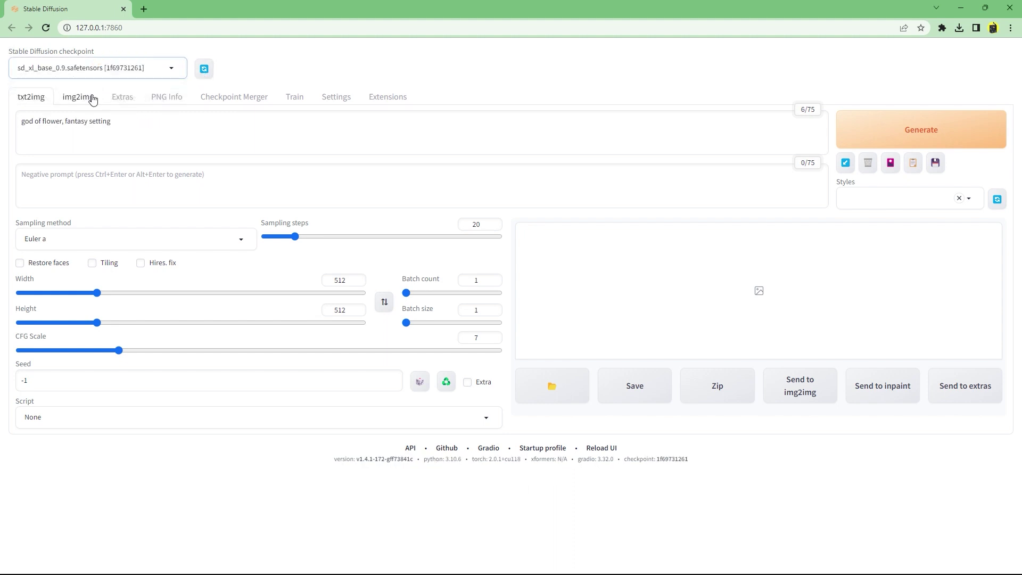
click(213, 130)
click(885, 132)
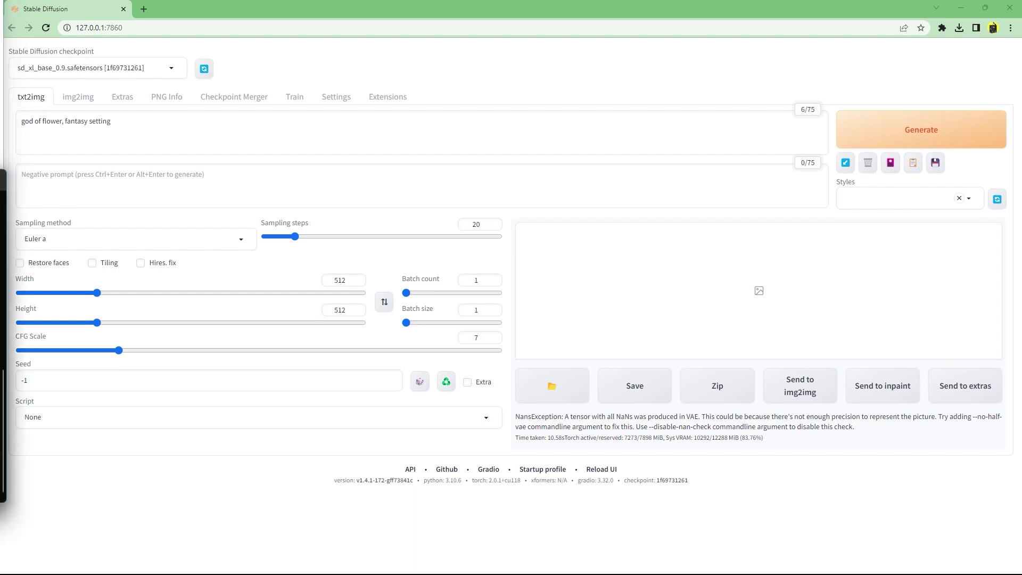
Edit webui-user.bat in Notepad so COMMANDLINE_ARGS includes --no-half-vae
right_click(161, 539)
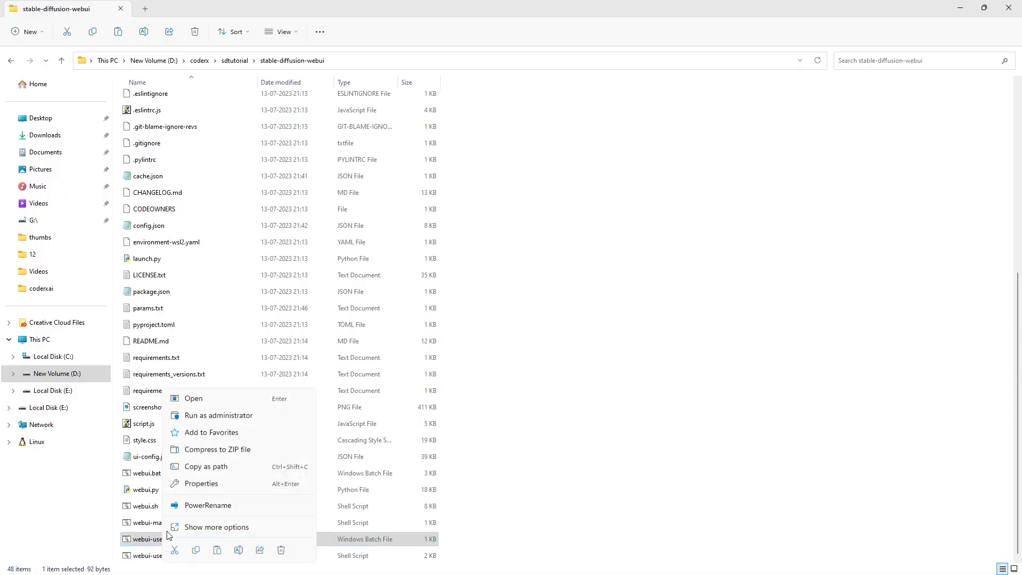
click(199, 528)
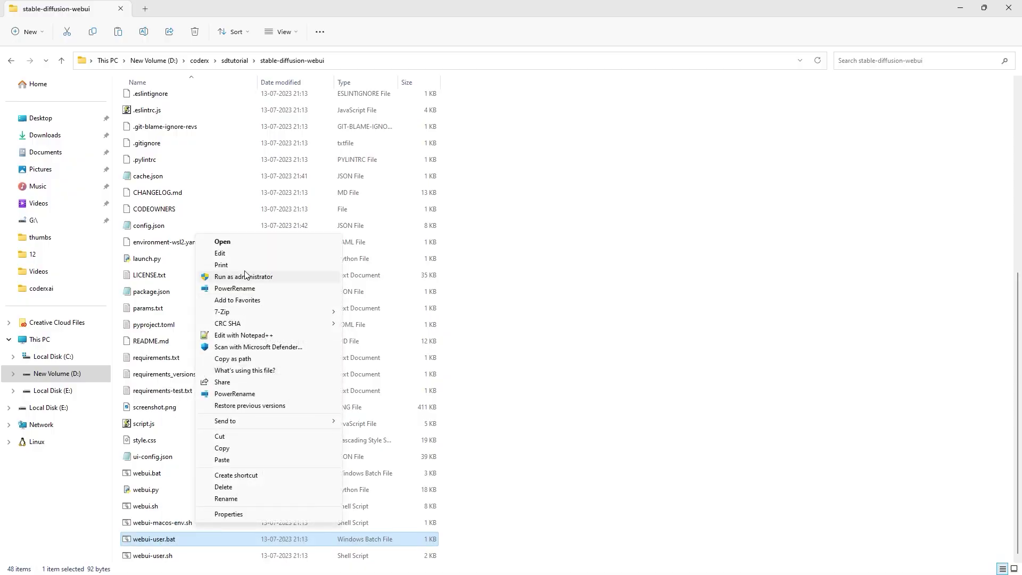
click(240, 254)
click(333, 288)
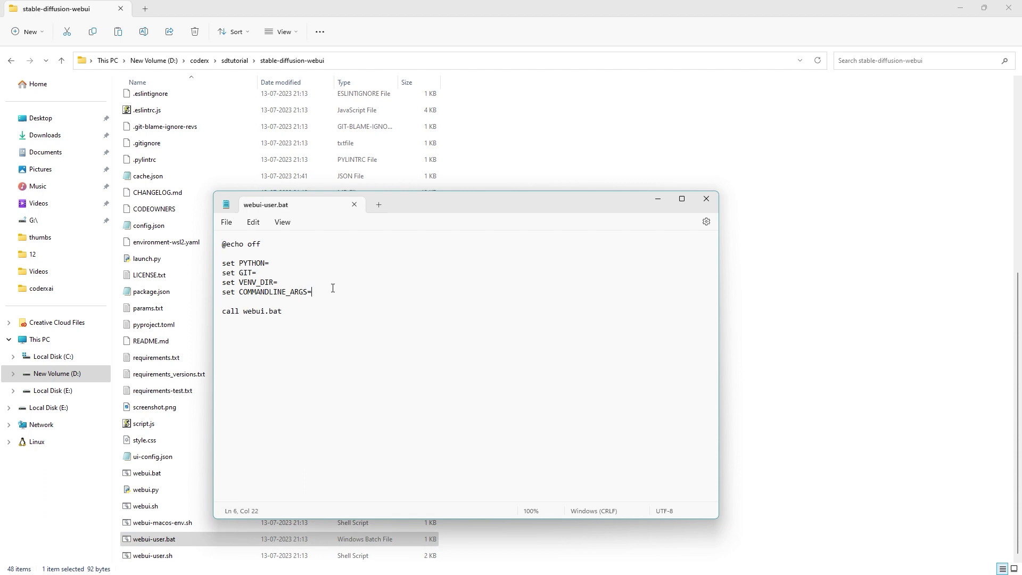
text(--no-half-vae)
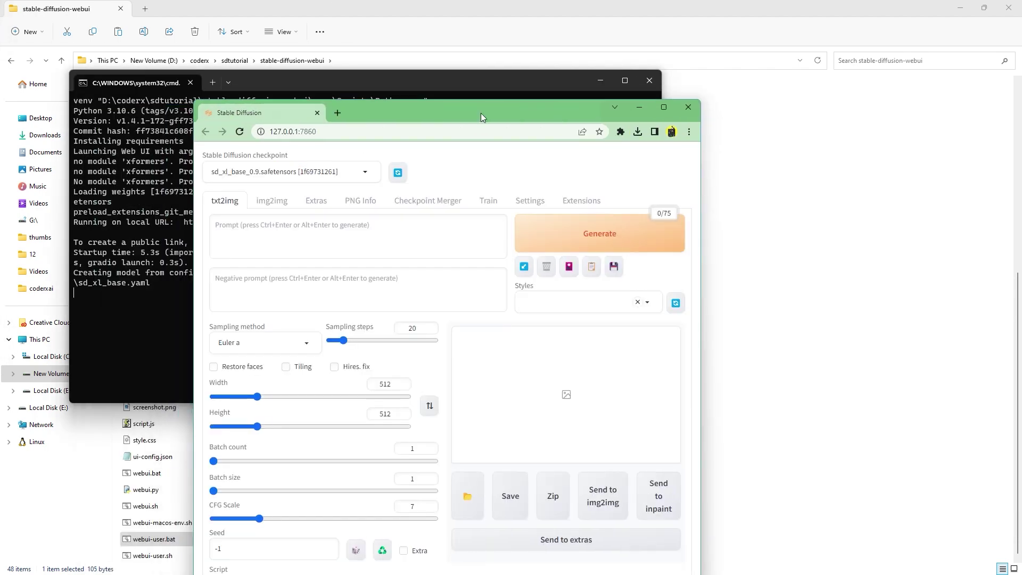
double_click(480, 113)
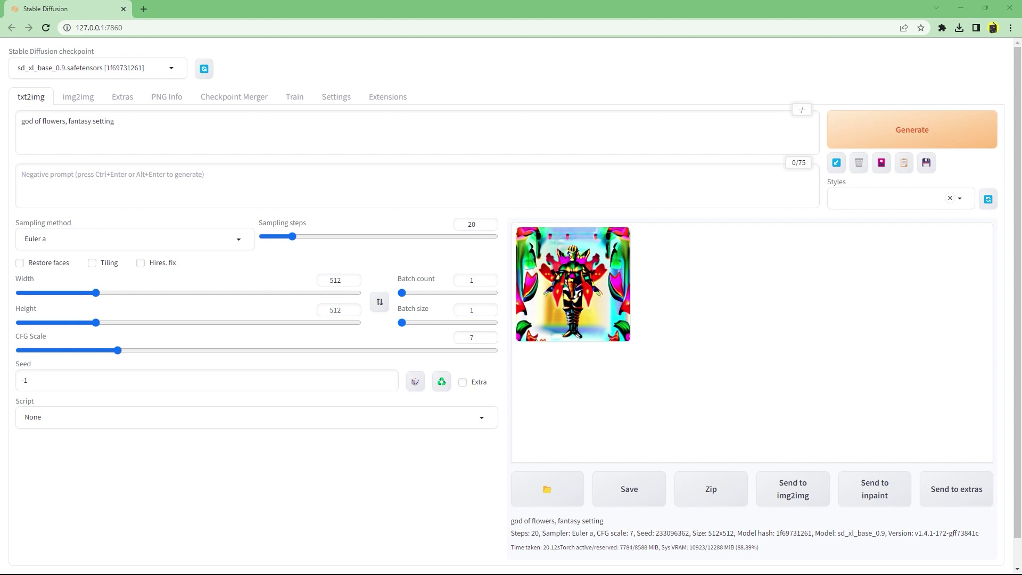
Set width and height to 1024, generate the flower-god image, and view it full size
double_click(335, 279)
text(1024)
key(Tab)
text(1024)
click(320, 521)
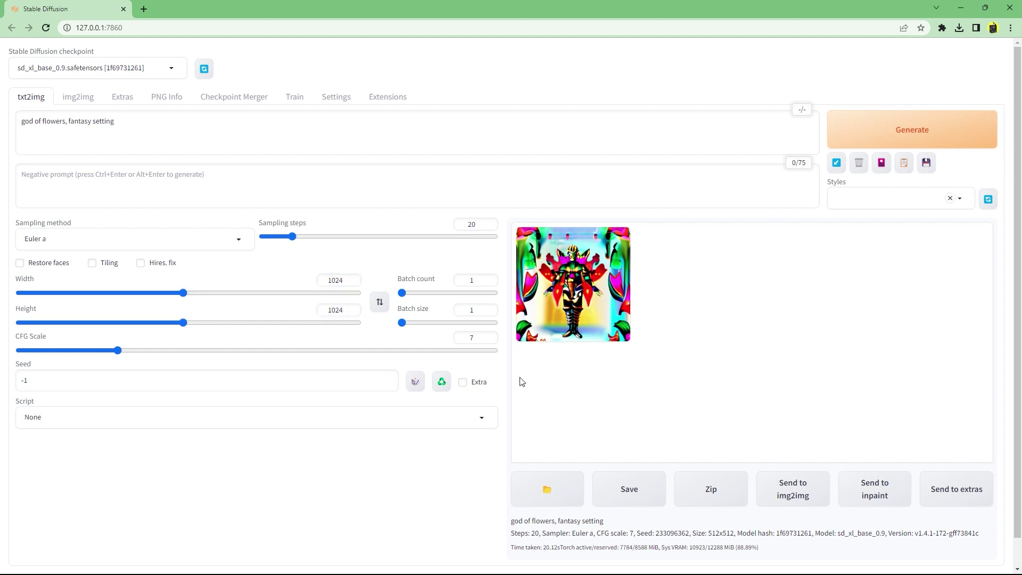
click(894, 140)
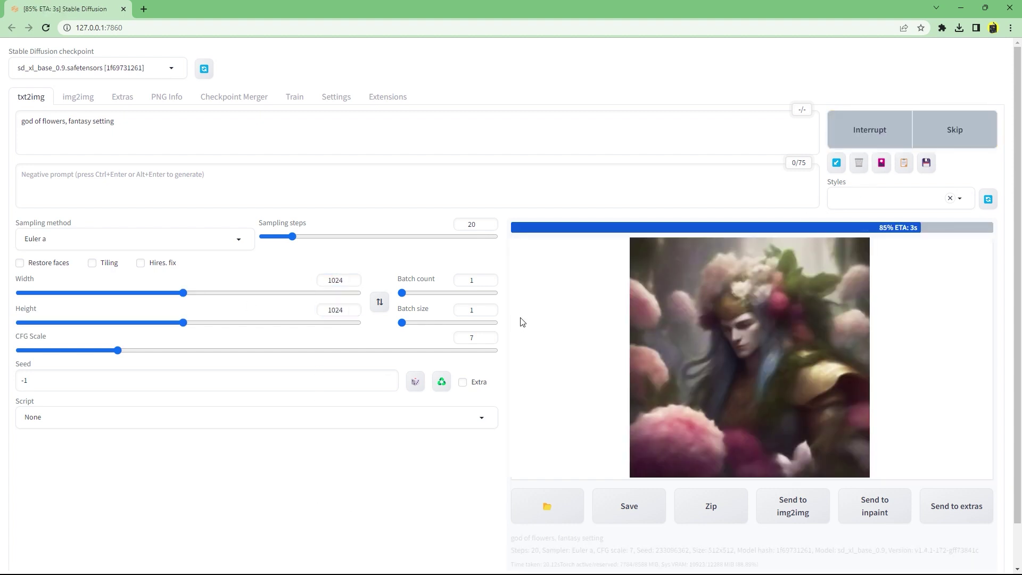
scroll(526, 328, down, 1)
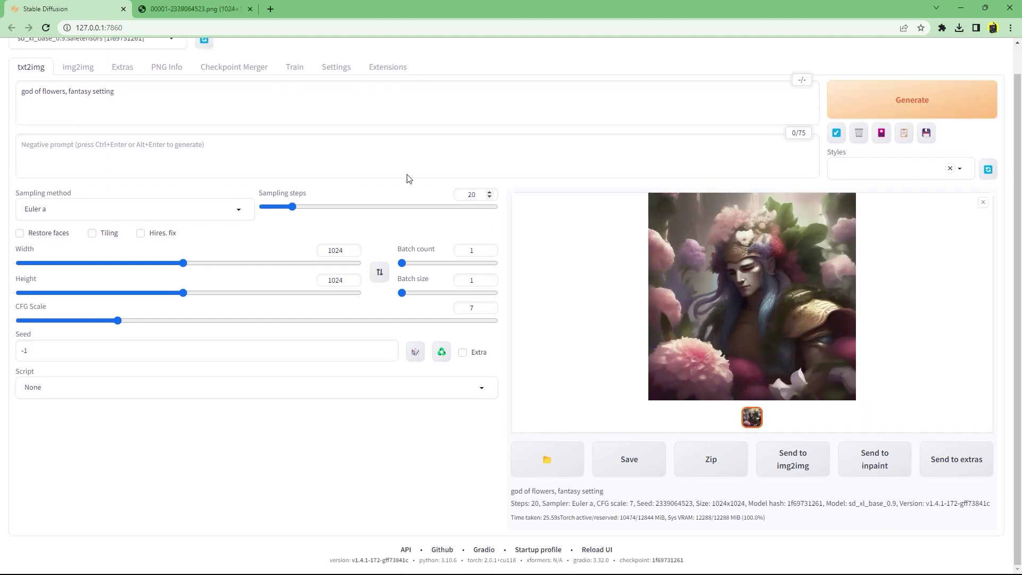
key(ctrl+Tab)
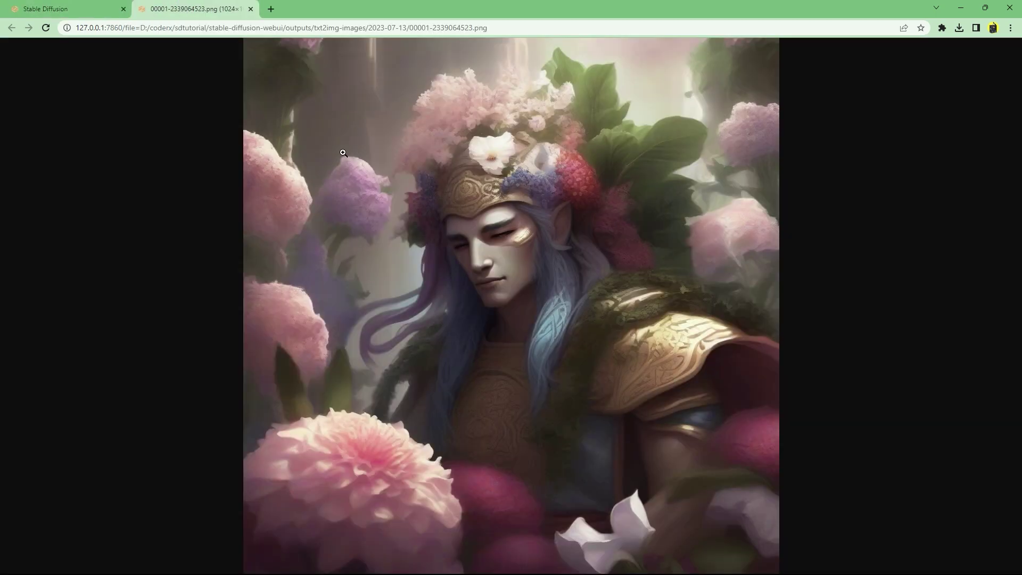
Generate a 1024×1024 fashion photo from the long fashion prompt and preview it enlarged
key(ctrl+shift+Tab)
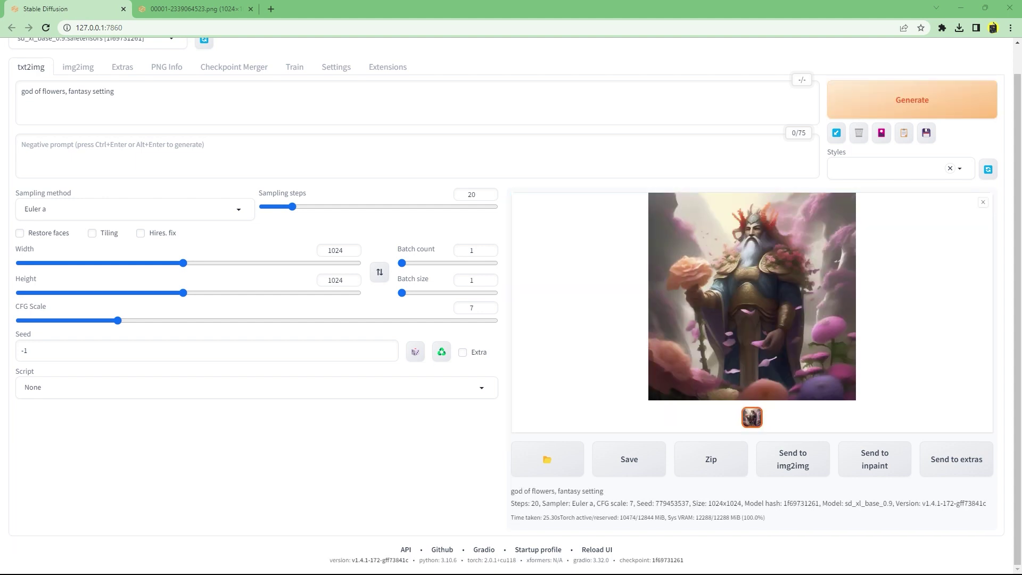
click(752, 374)
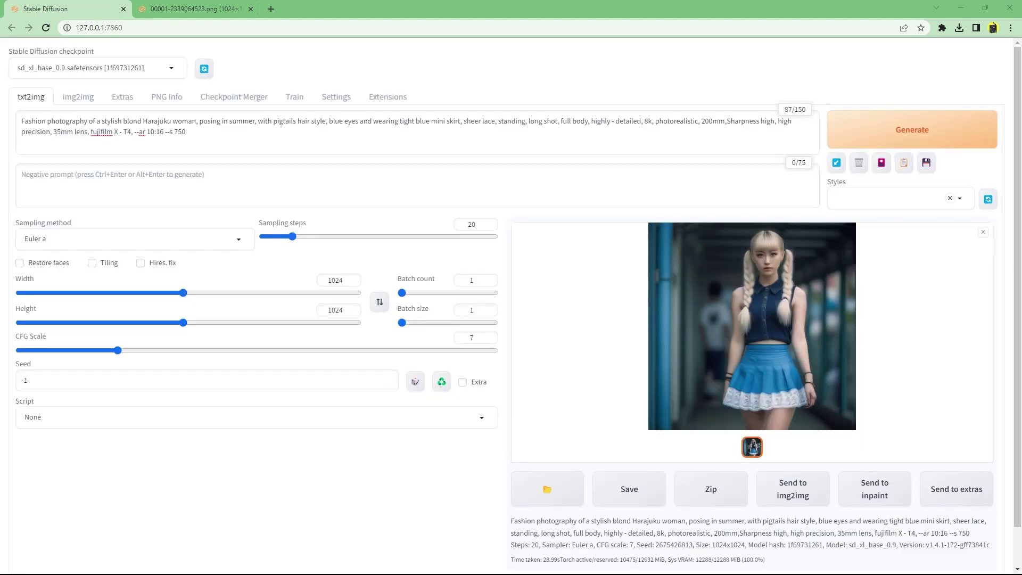
click(742, 335)
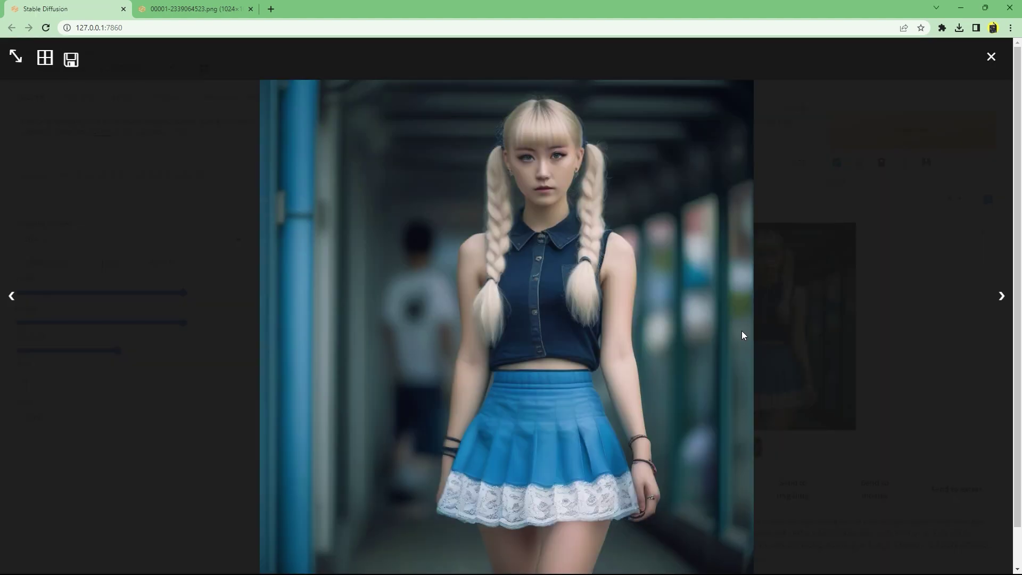
click(886, 363)
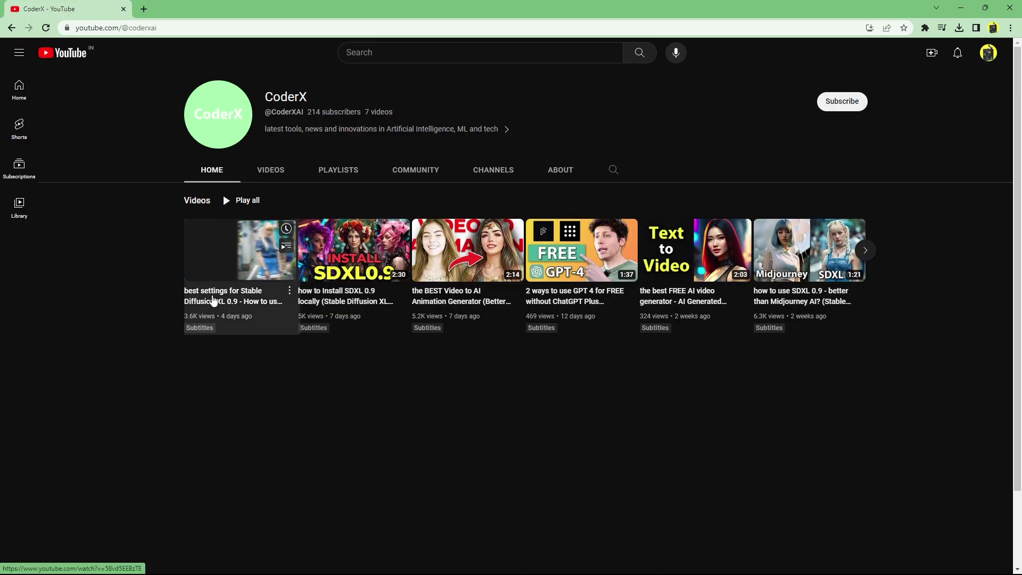
Play the SDXL 0.9 best-settings tutorial, skipping ahead to about 5:12, 5:20 and 5:30
click(212, 299)
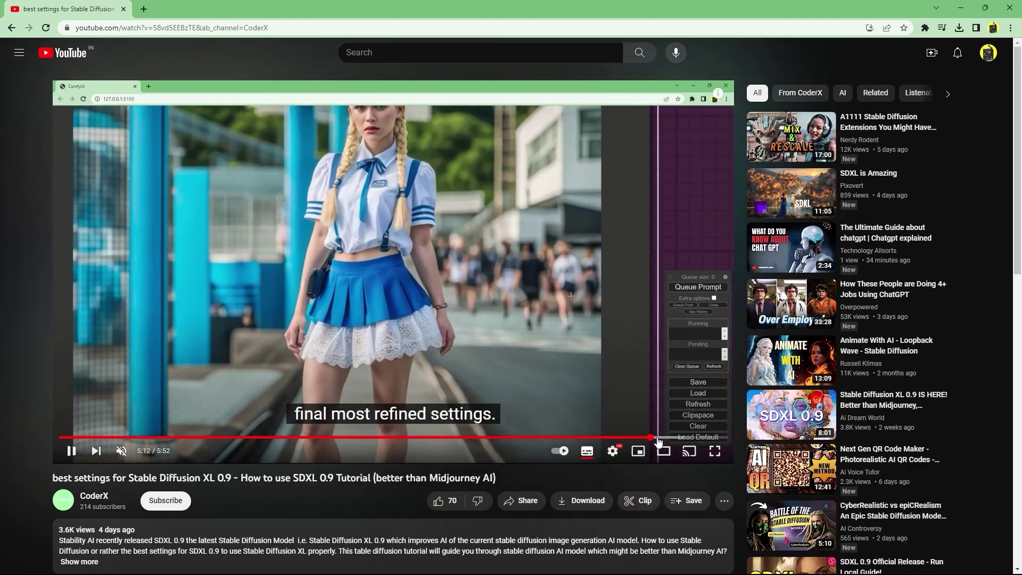
click(651, 438)
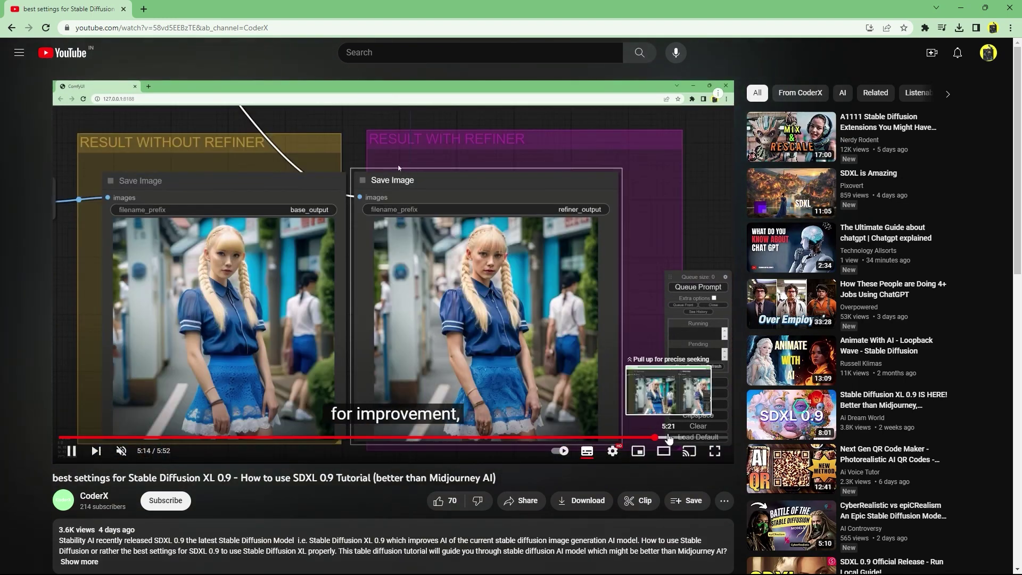
click(668, 438)
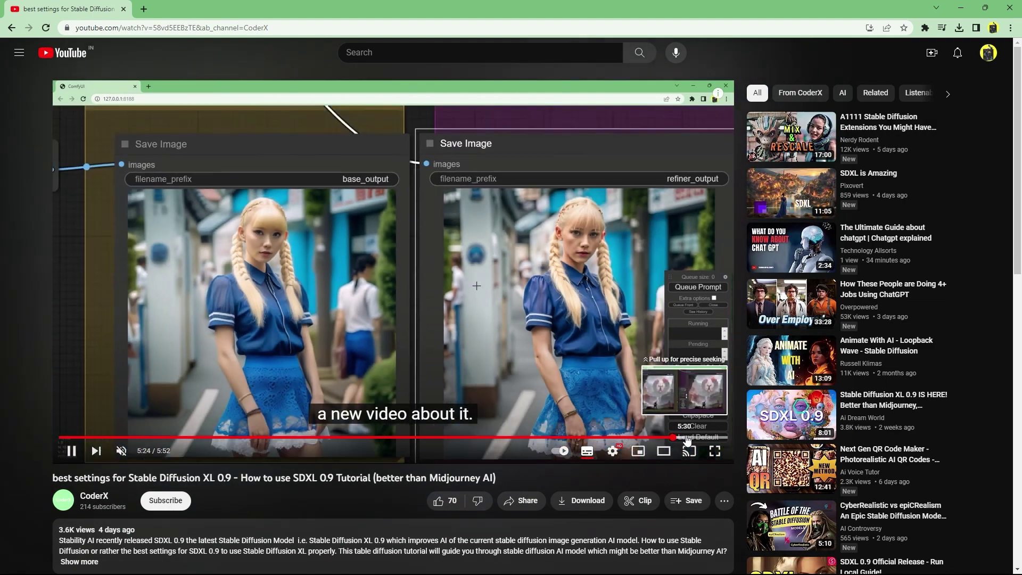
click(687, 437)
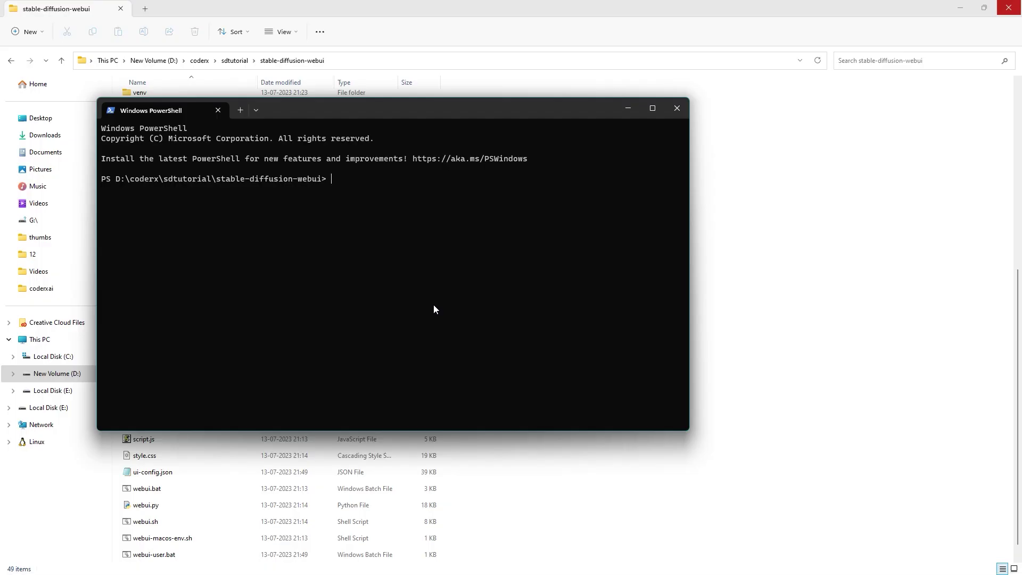
text(git pull)
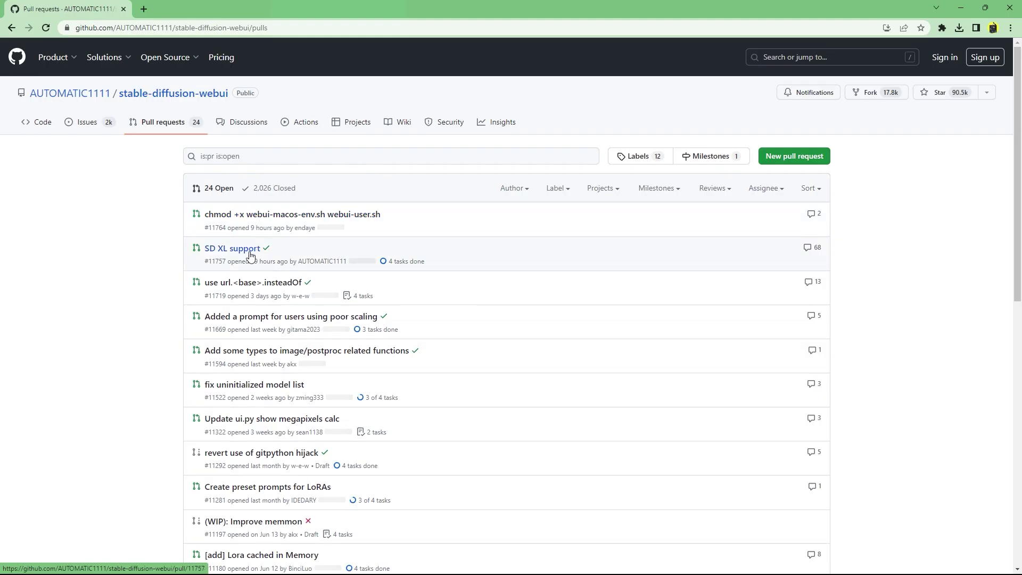
Open the SD XL support pull request #11757 and browse its commit list
mouse_move(250, 254)
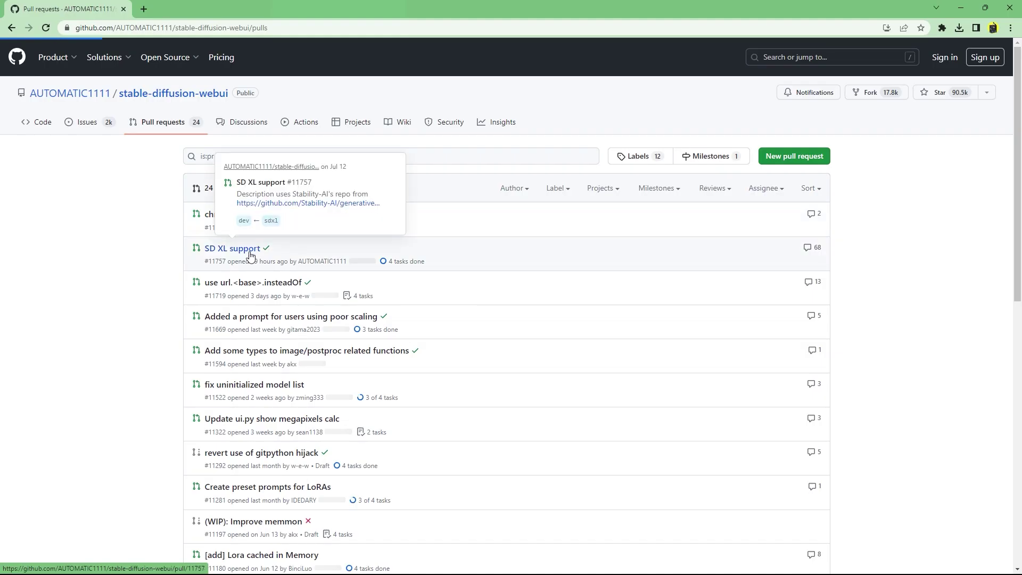
click(250, 255)
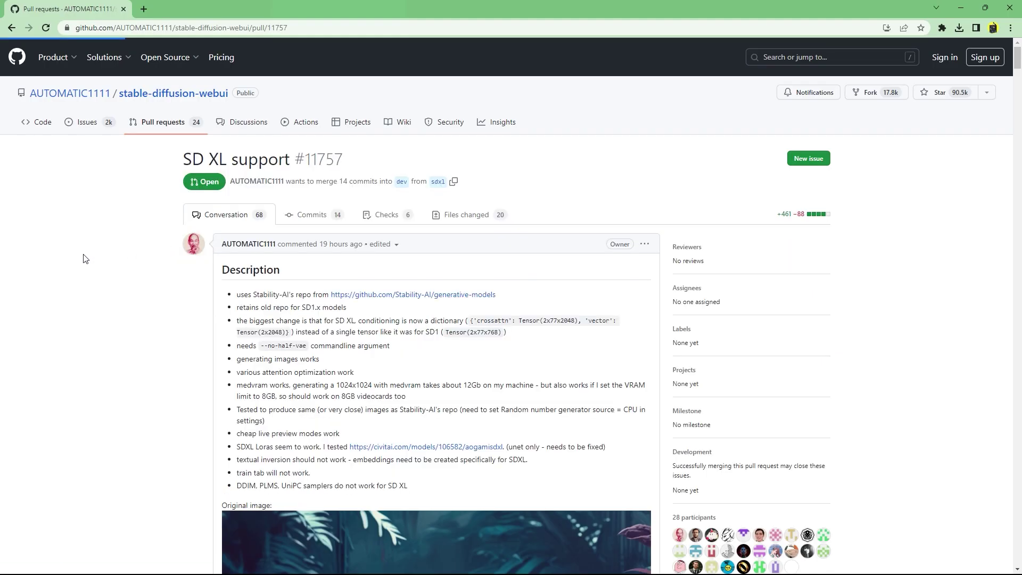
click(310, 216)
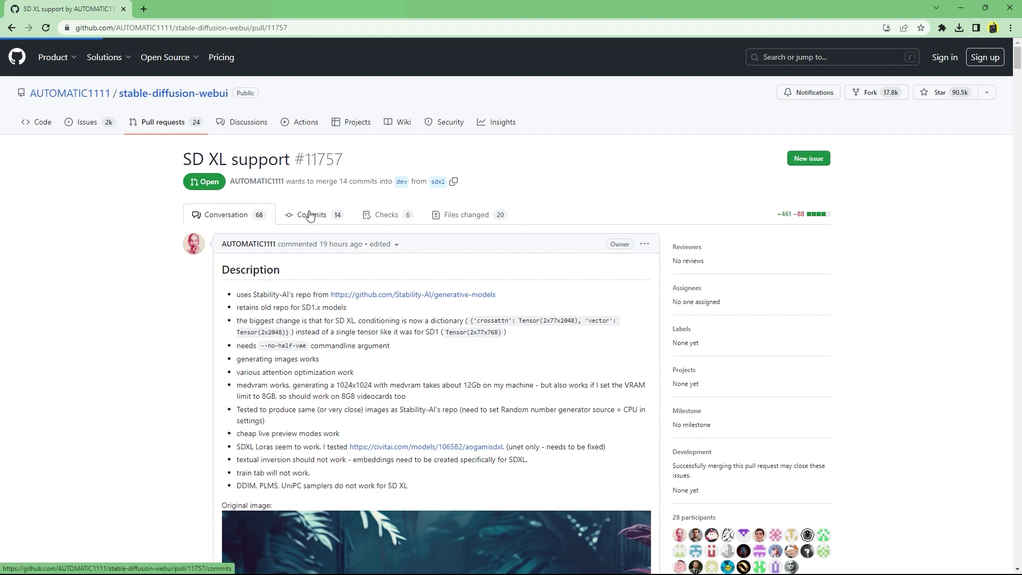
scroll(326, 372, down, 5)
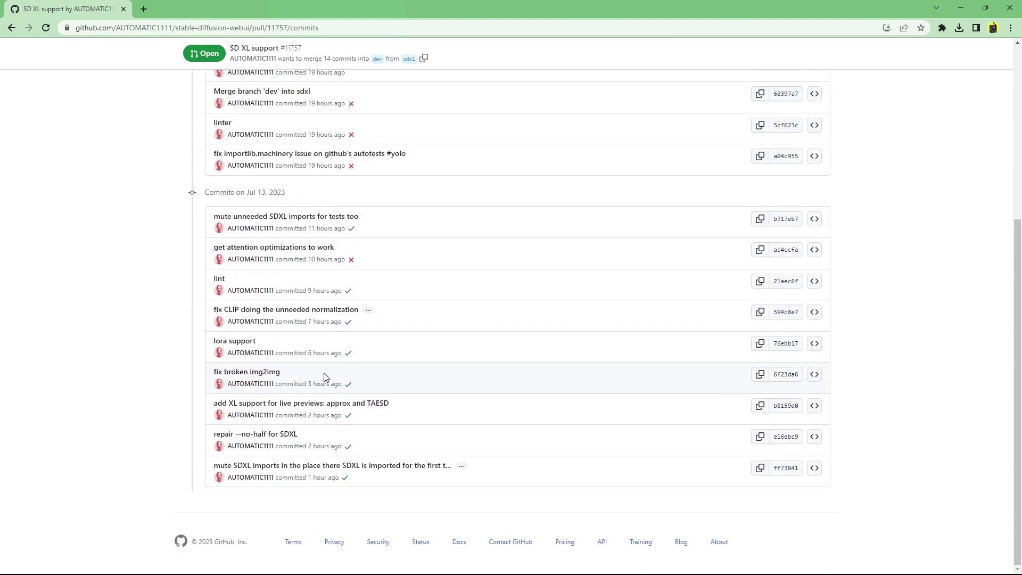
scroll(285, 474, up, 6)
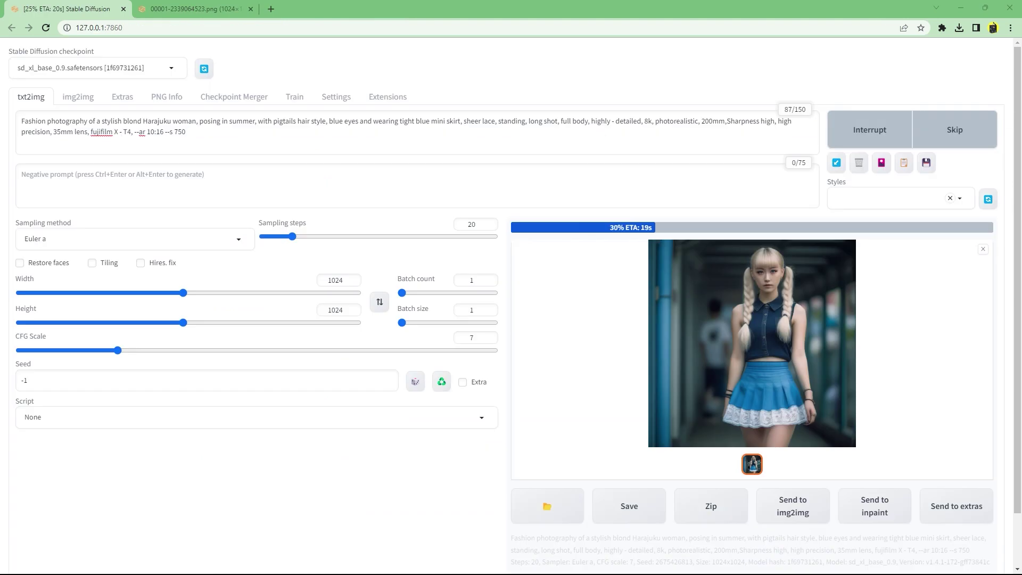